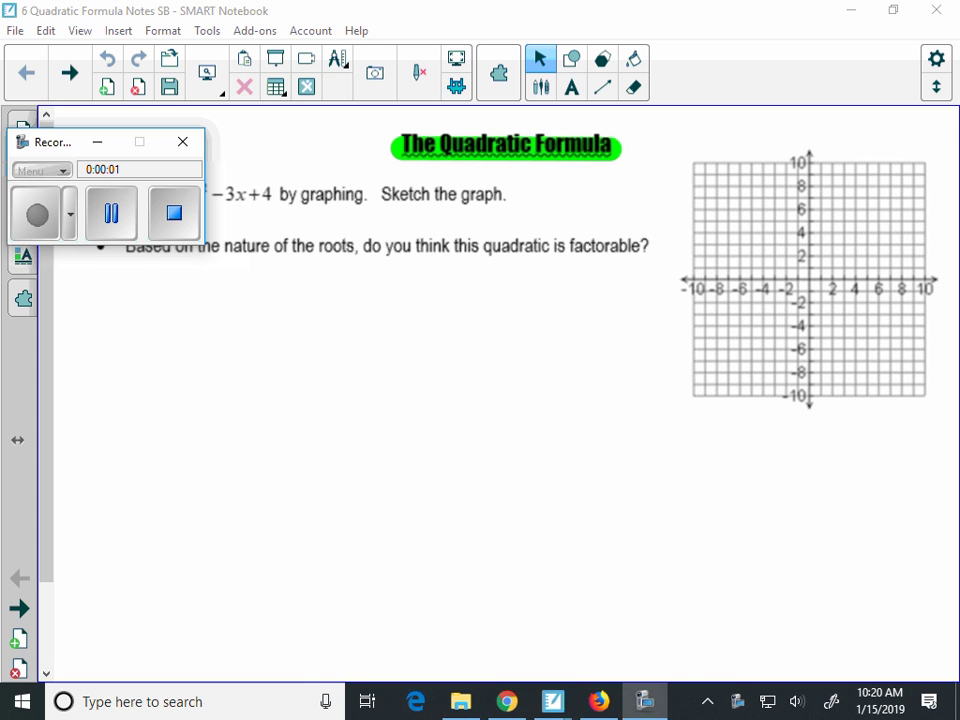
Switch to the Desmos graphing calculator and graph the expression x² − 3x + 4
click(97, 141)
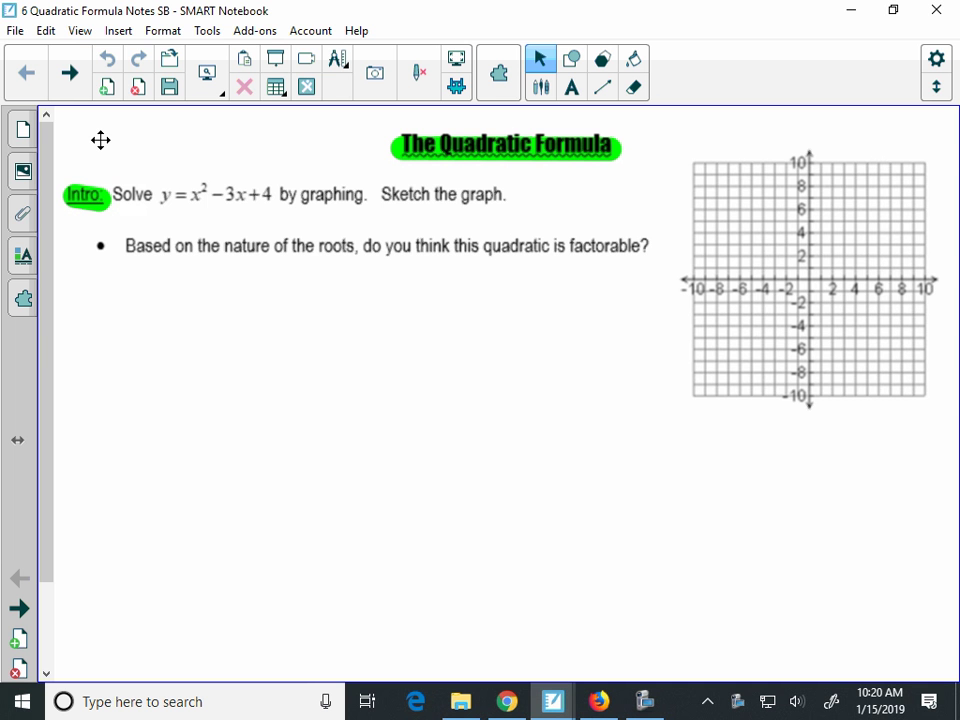
key(alt+Tab)
click(51, 204)
text(x^2)
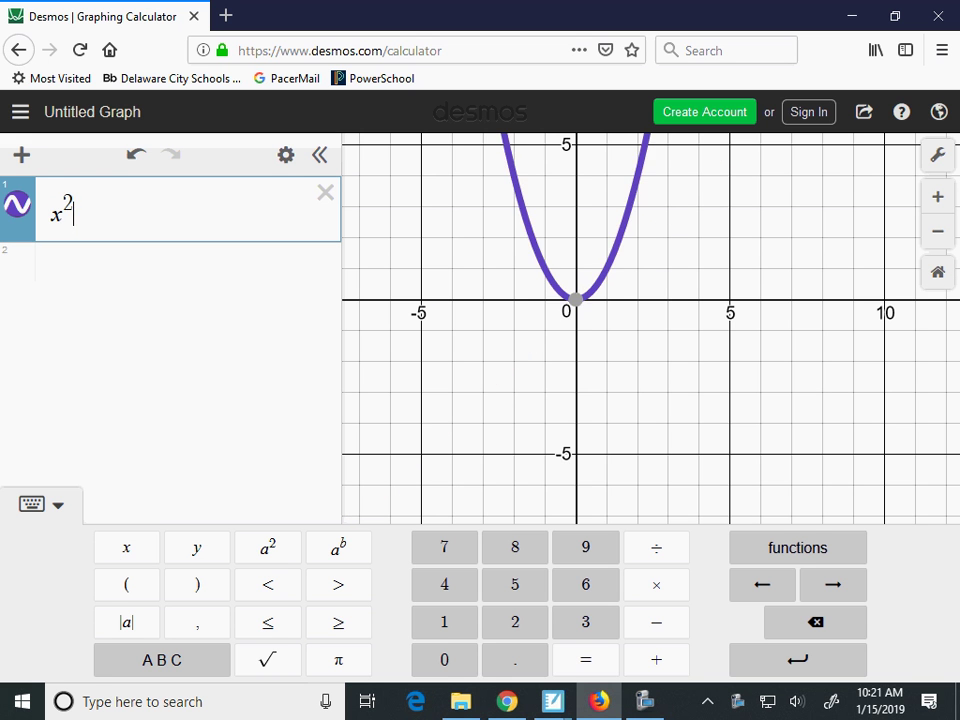
click(656, 621)
click(585, 621)
text(x+4)
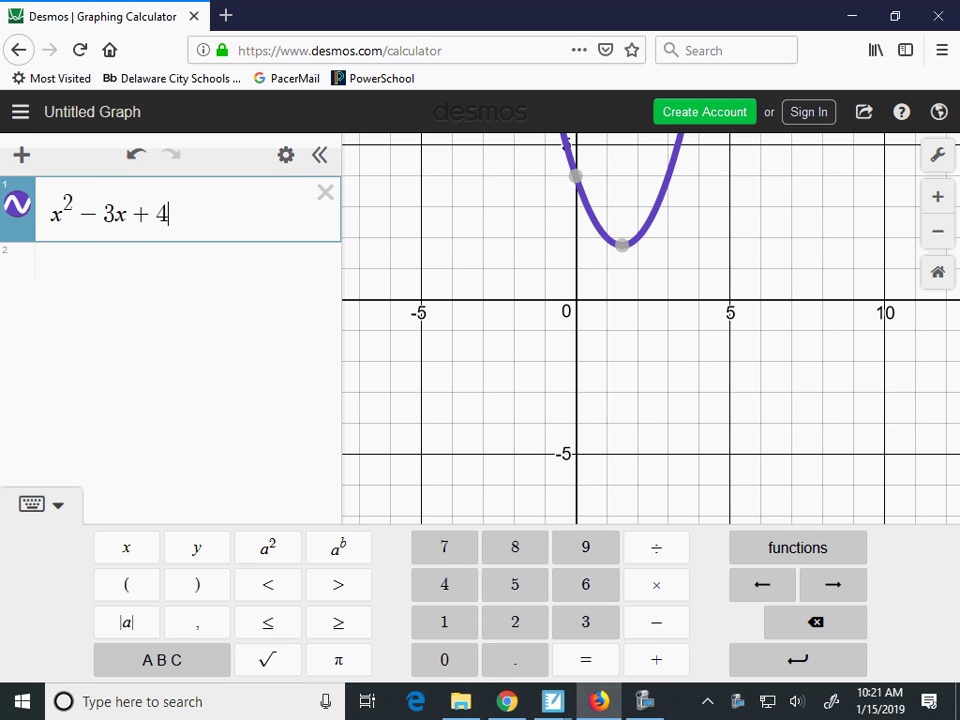
click(512, 431)
Convert the expression x² − 3x + 4 to a table and add the x-values 3 and 4
click(285, 154)
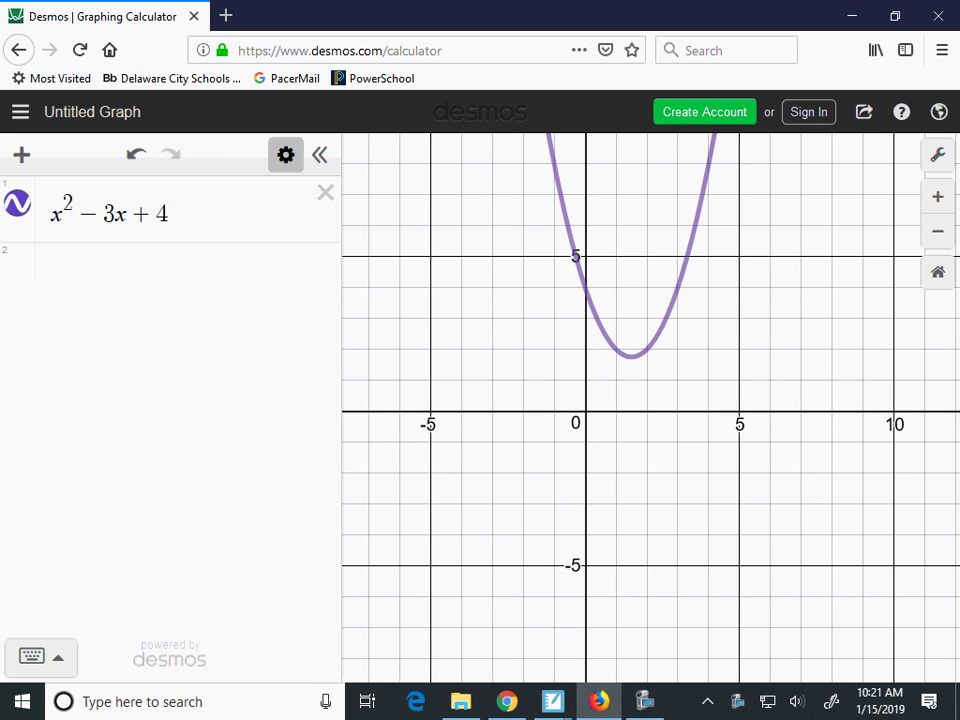
click(227, 200)
click(181, 215)
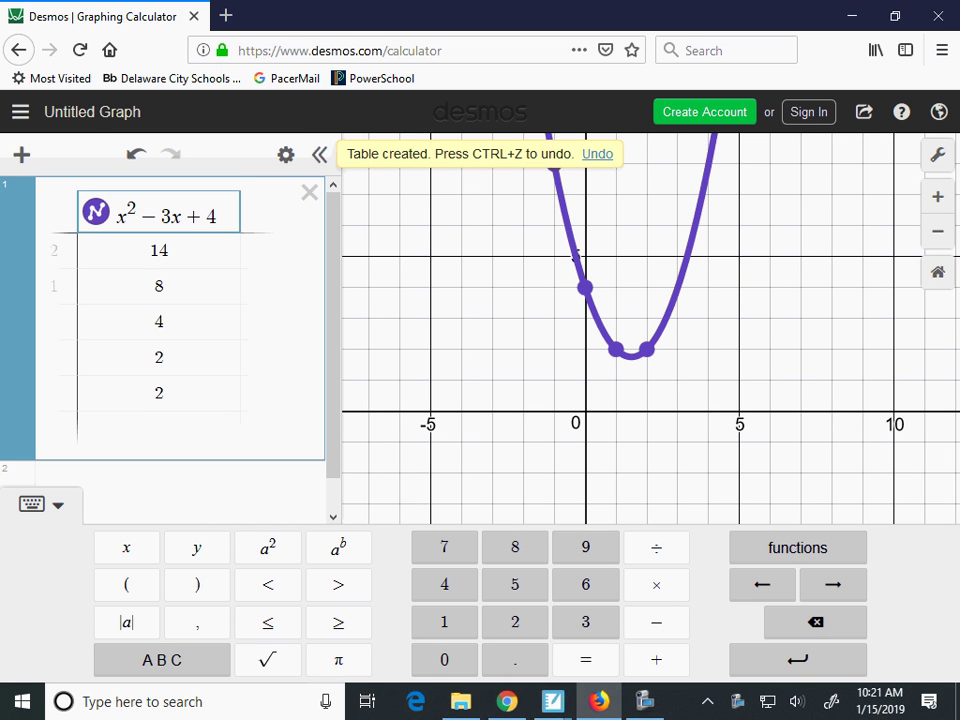
key(Escape)
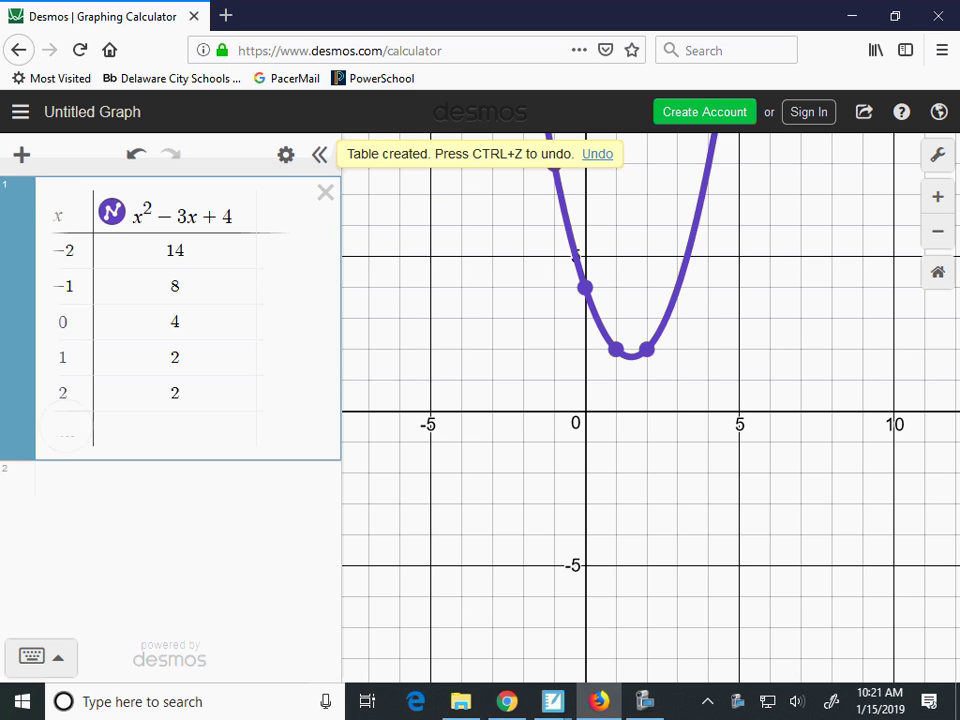
click(63, 428)
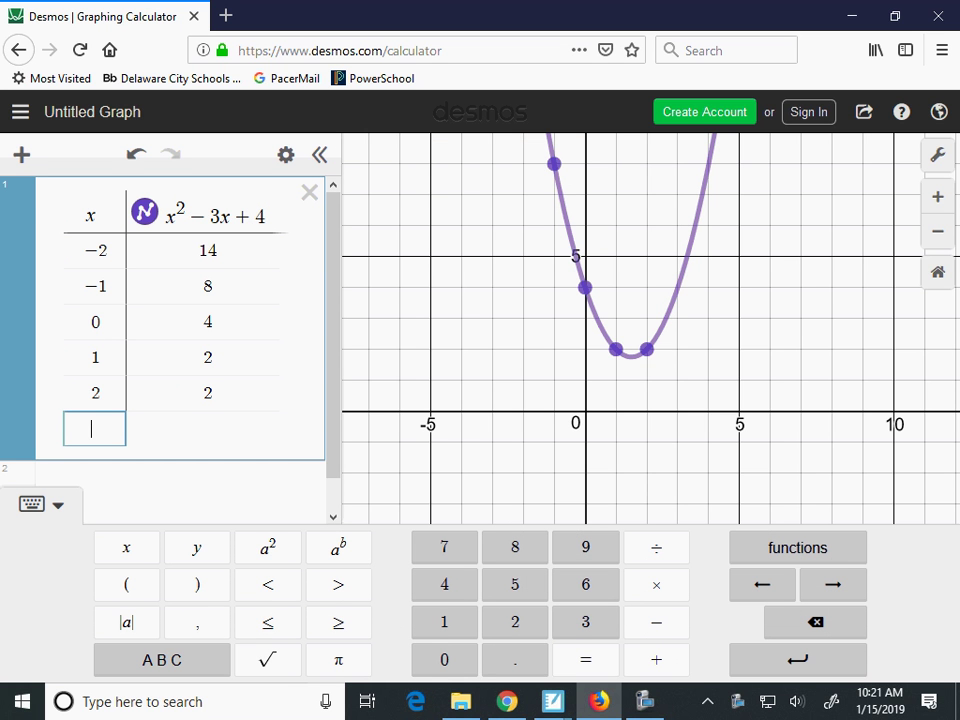
text(3)
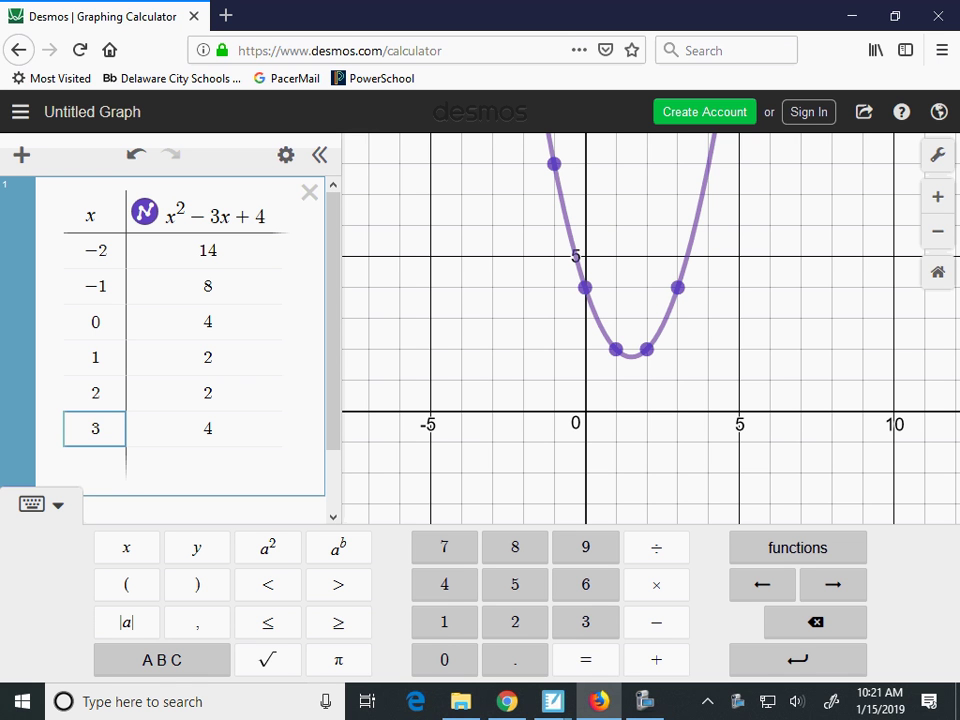
key(Return)
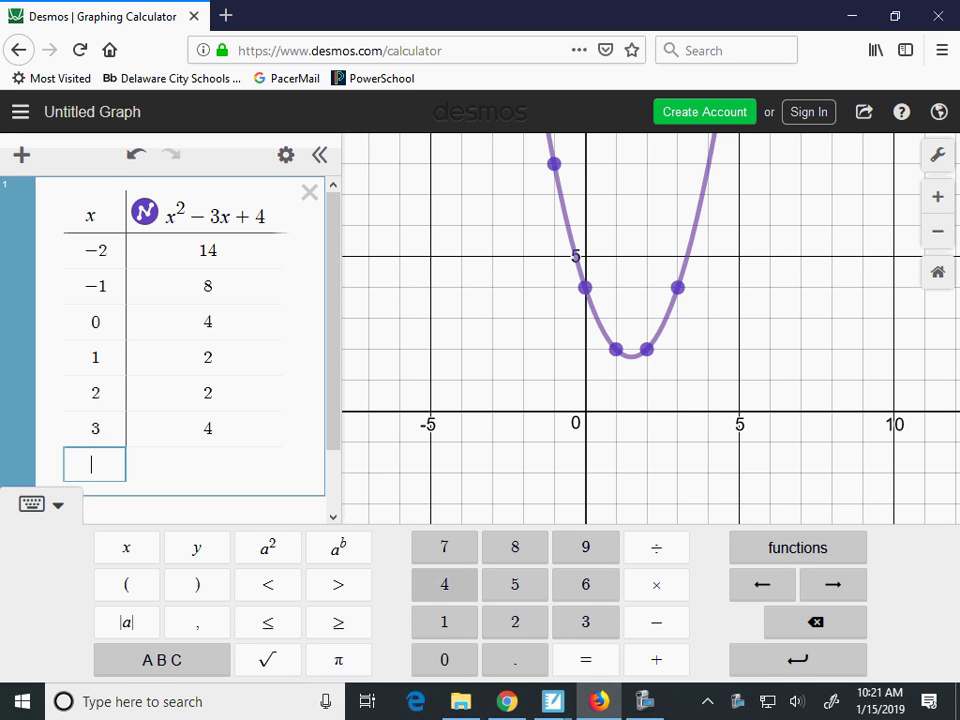
text(4)
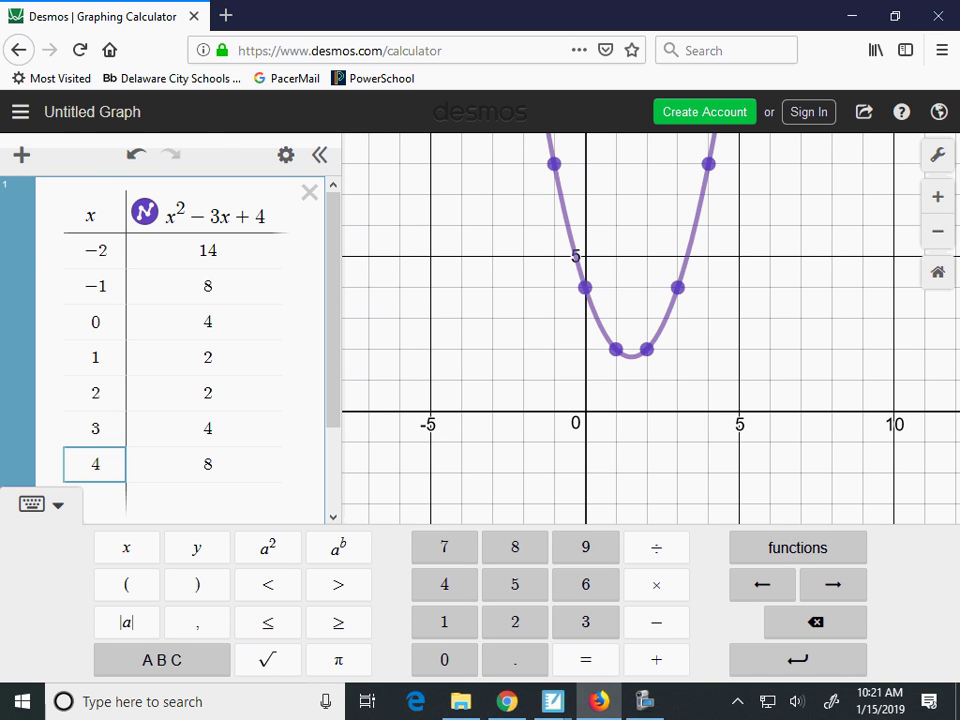
Review the plotted parabola in Desmos against the sketch in the notes and return to the SMART Notebook page
key(alt+Tab)
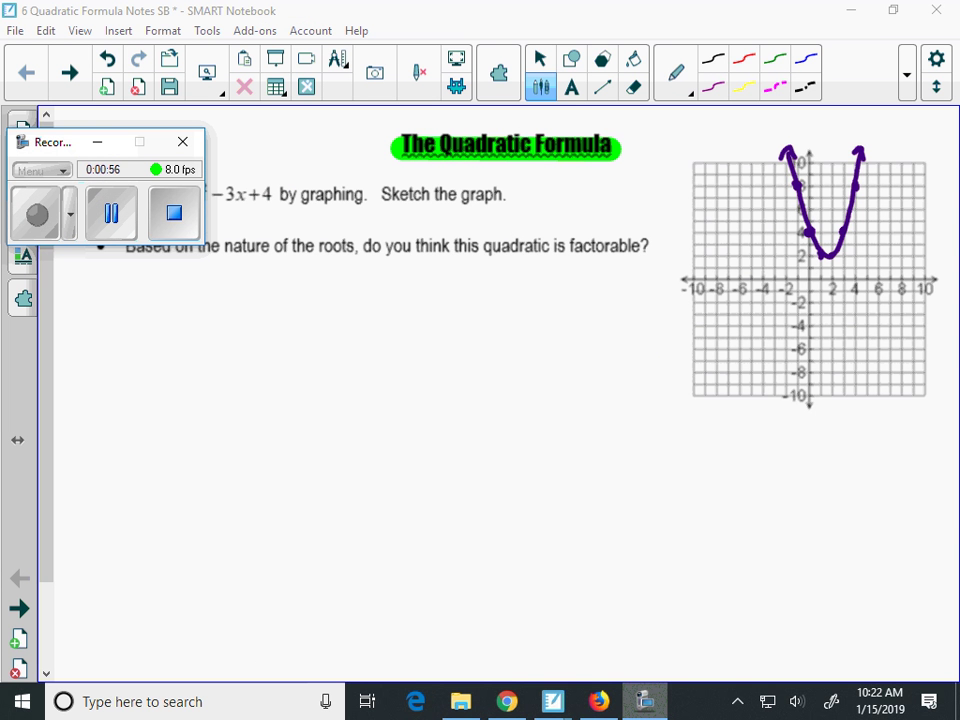
click(540, 59)
click(598, 701)
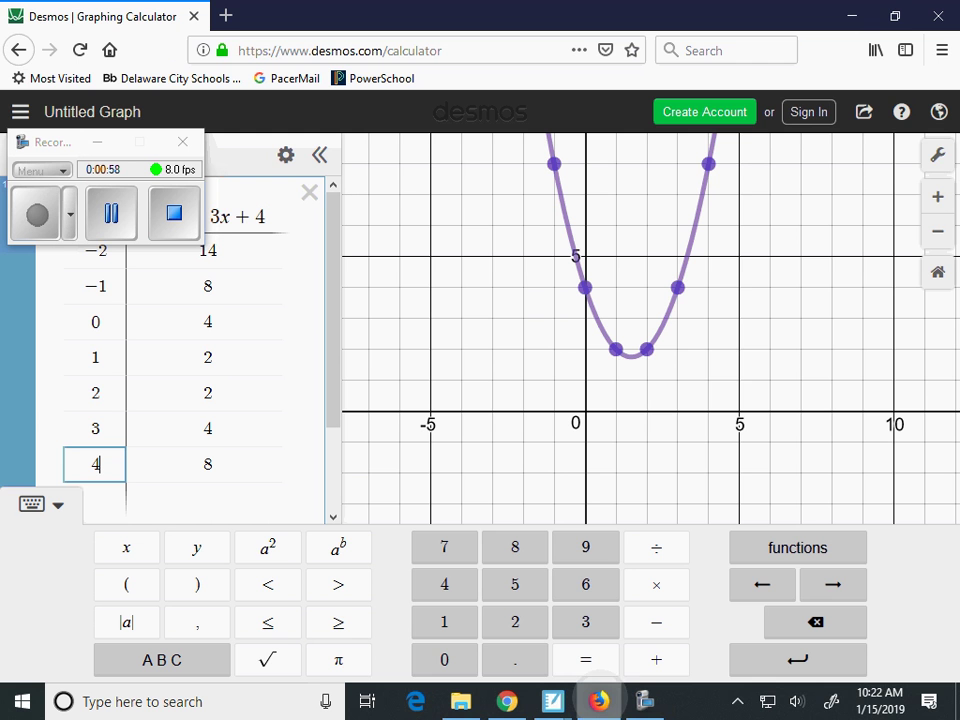
click(536, 524)
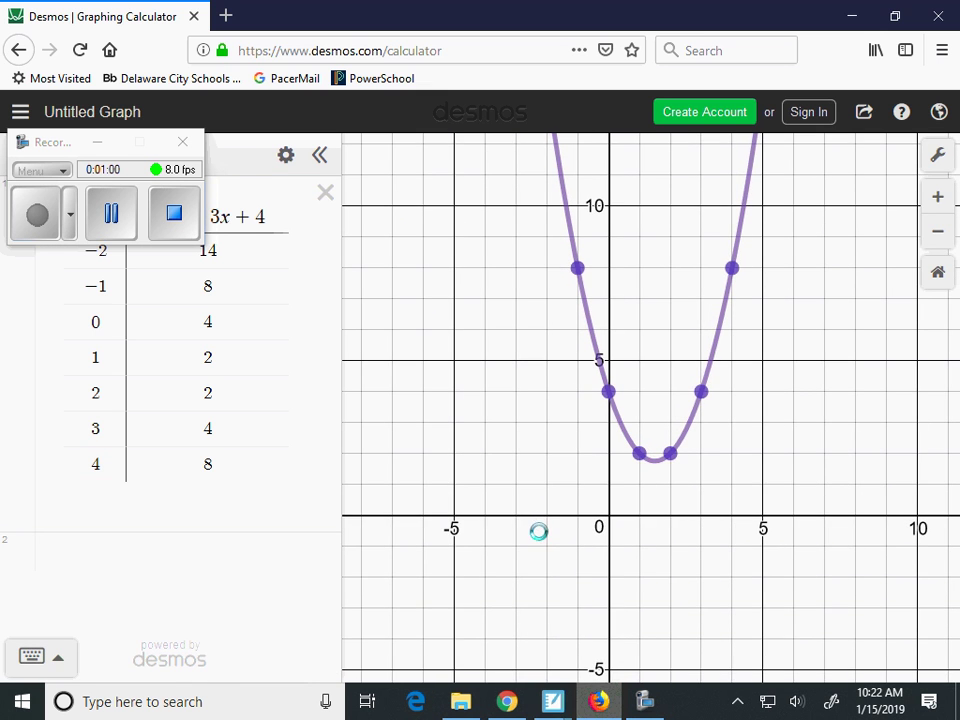
click(553, 701)
click(758, 611)
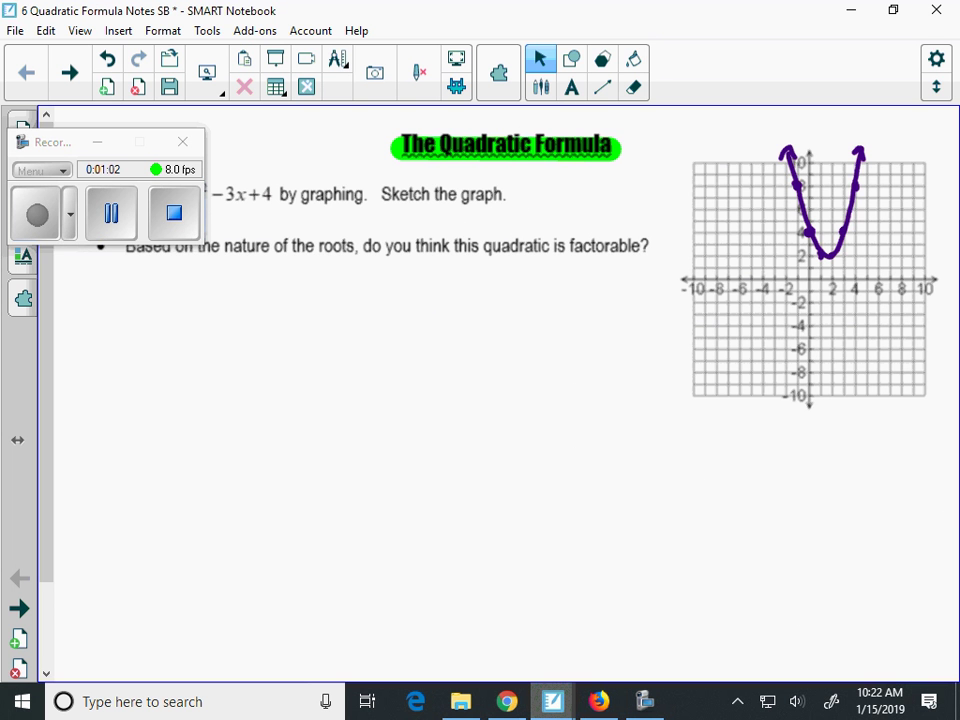
click(99, 140)
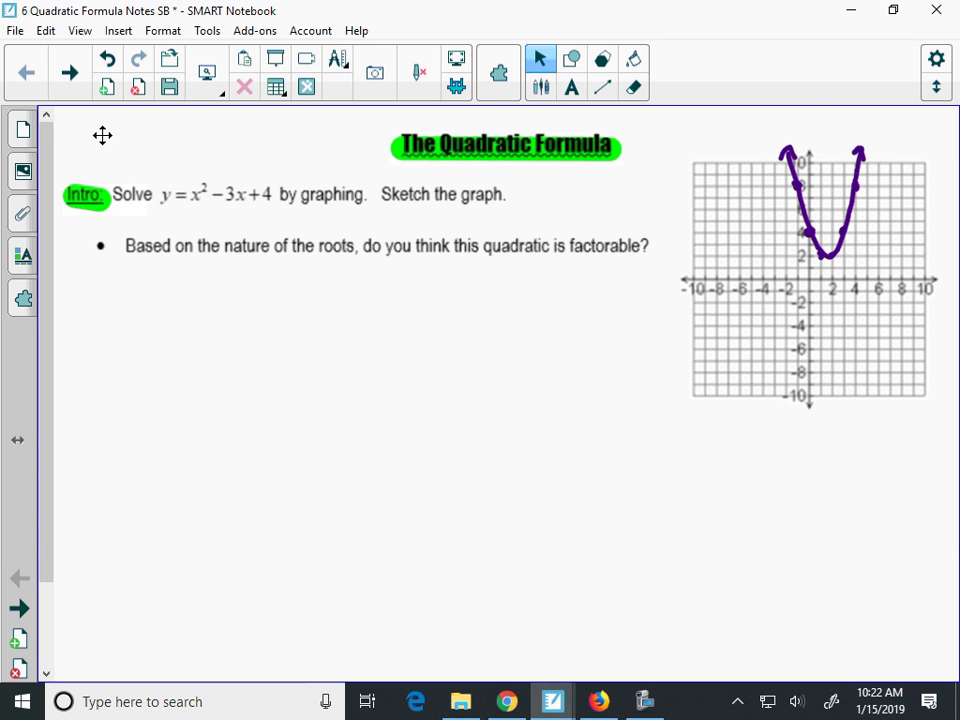
With the pink pen, underline "roots" and label it "x-int", and trace the x-axis of the graph
click(540, 87)
mouse_move(318, 258)
mouse_down()
mouse_move(356, 258)
mouse_move(312, 284)
mouse_up()
click(345, 272)
drag(328, 277, 363, 287)
mouse_move(370, 266)
mouse_down()
mouse_move(372, 287)
mouse_move(381, 275)
mouse_up()
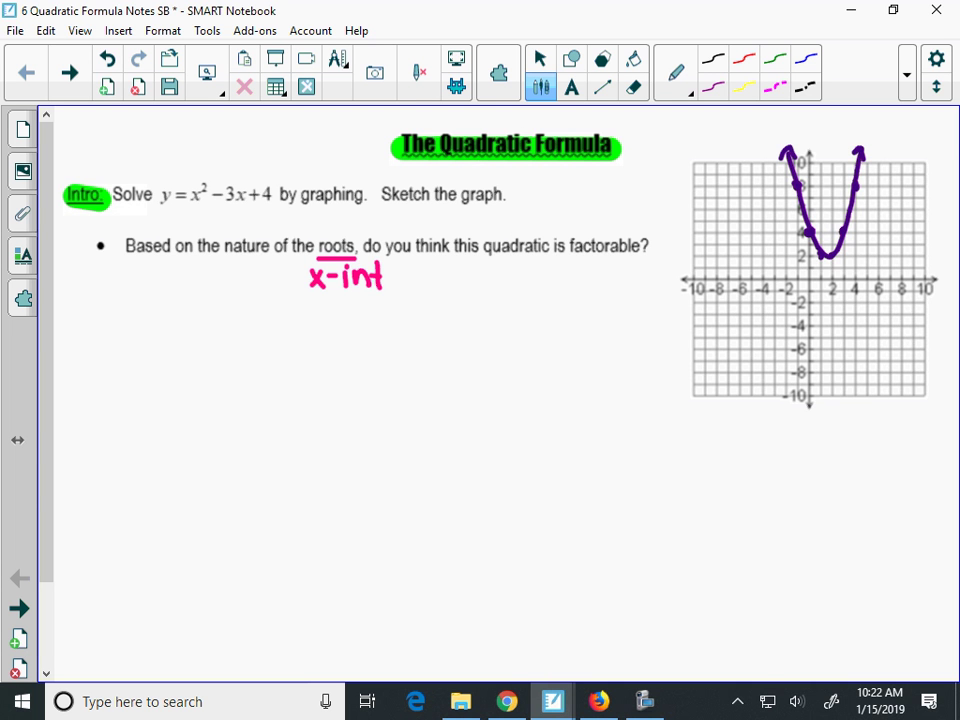
drag(683, 280, 943, 278)
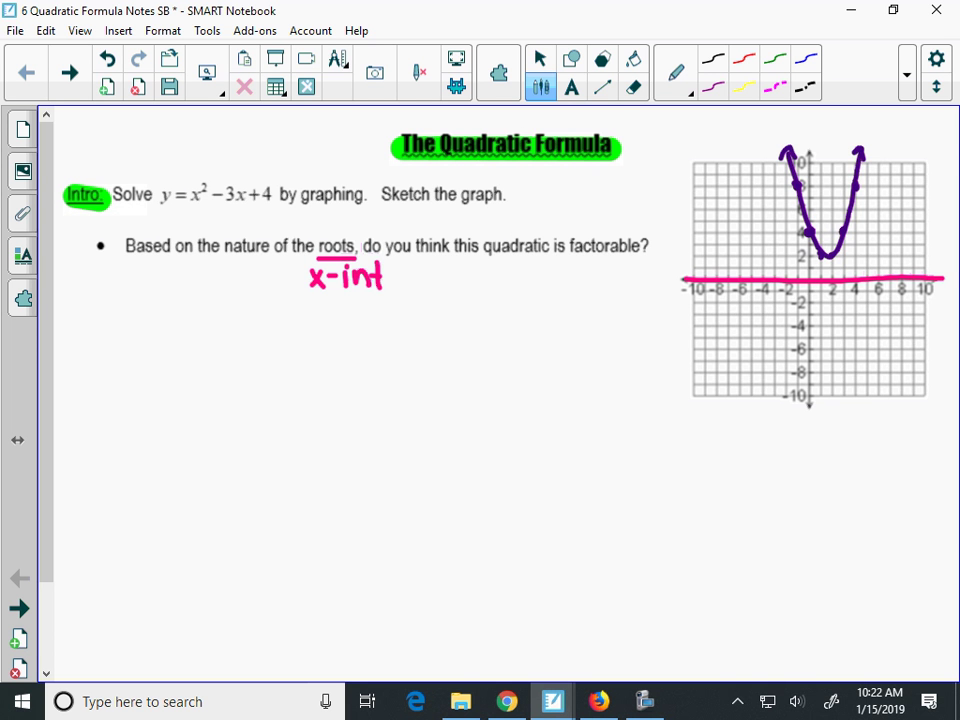
Write "no" with a sad face below the question about whether the quadratic is factorable
drag(513, 276, 527, 297)
mouse_move(537, 279)
mouse_down()
mouse_move(598, 298)
mouse_move(566, 296)
mouse_move(600, 264)
mouse_up()
click(581, 273)
click(592, 273)
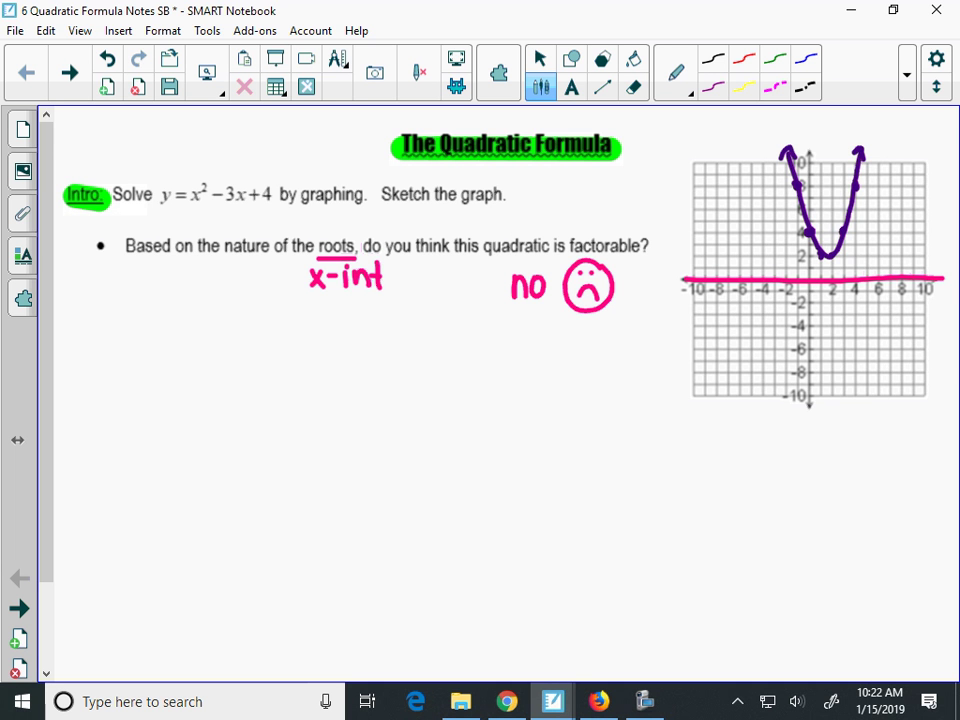
Fill the two blanks in item 1 of the vocabulary page with "factoring" and "graphing"
click(19, 607)
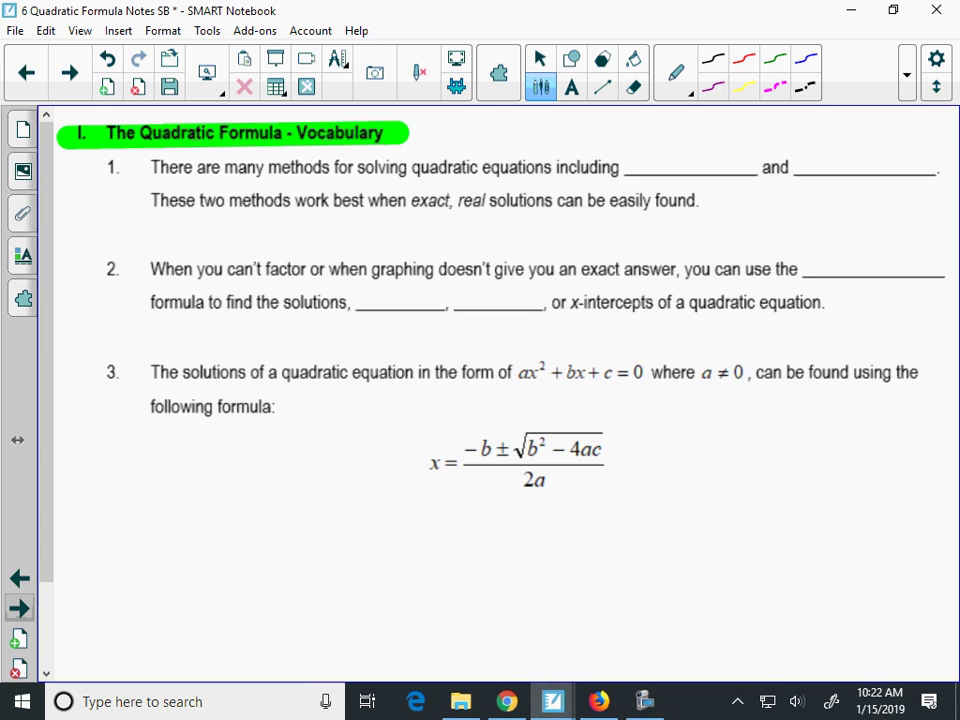
mouse_move(646, 141)
mouse_down()
mouse_move(630, 149)
mouse_move(629, 173)
mouse_up()
drag(622, 158, 671, 166)
drag(676, 139, 678, 168)
mouse_move(669, 150)
mouse_down()
mouse_move(706, 158)
mouse_move(712, 170)
mouse_move(728, 160)
mouse_move(736, 183)
mouse_up()
mouse_move(815, 158)
mouse_down()
mouse_move(802, 190)
mouse_move(830, 160)
mouse_move(850, 192)
mouse_up()
mouse_move(866, 148)
mouse_down()
mouse_move(880, 186)
mouse_move(925, 170)
mouse_move(912, 196)
mouse_up()
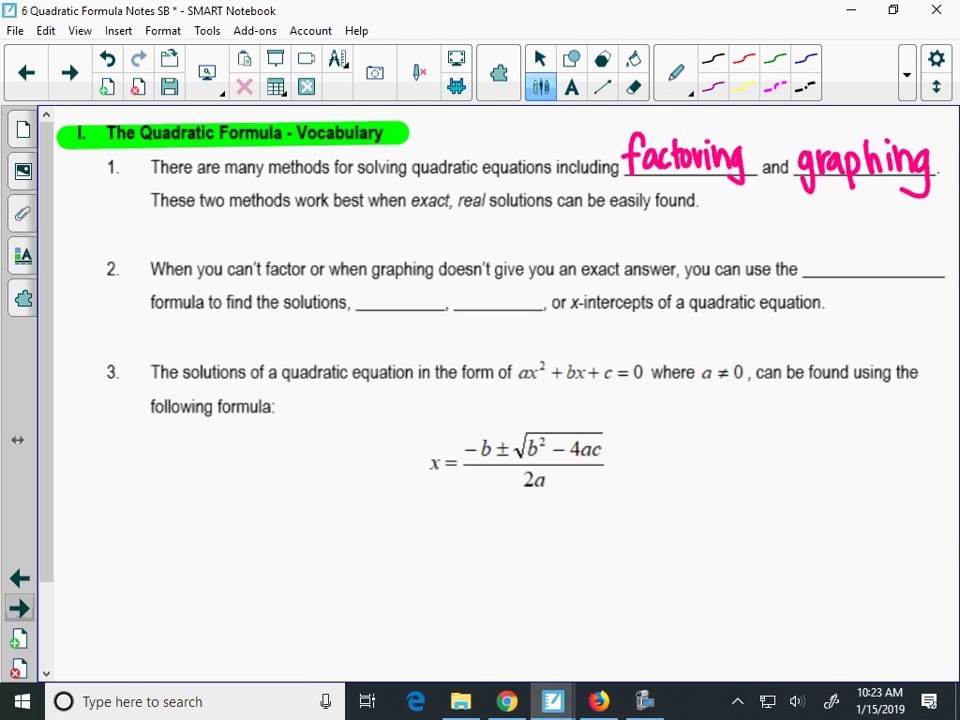
Write "quadratic" in the first blank of vocabulary item 2
mouse_move(818, 257)
mouse_down()
mouse_move(802, 262)
mouse_move(818, 294)
mouse_move(843, 264)
mouse_move(858, 274)
mouse_up()
mouse_move(869, 251)
mouse_down()
mouse_move(872, 278)
mouse_move(894, 262)
mouse_move(920, 278)
mouse_up()
drag(910, 258, 928, 258)
mouse_move(932, 258)
mouse_down()
mouse_move(932, 276)
mouse_move(951, 272)
mouse_up()
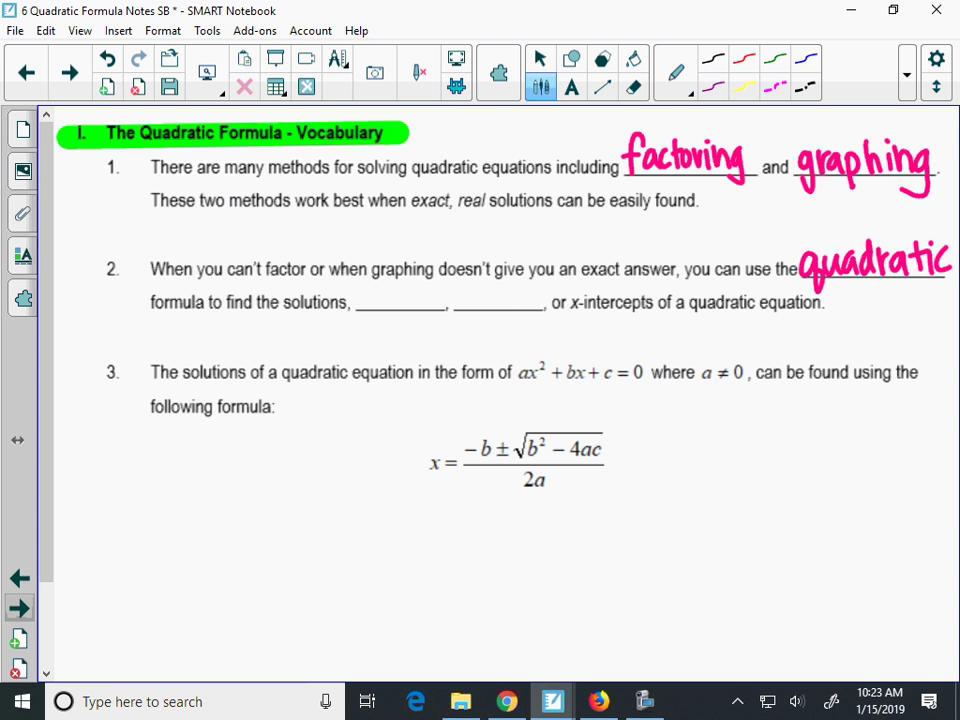
Fill the remaining item 2 blanks with "roots" and "zeros", underlining both along with "solutions" and "x-intercepts"
drag(286, 316, 441, 319)
mouse_move(371, 287)
mouse_down()
mouse_move(372, 302)
mouse_move(386, 290)
mouse_up()
mouse_move(408, 291)
mouse_down()
mouse_move(396, 306)
mouse_move(408, 291)
mouse_up()
mouse_move(415, 287)
mouse_down()
mouse_move(423, 309)
mouse_move(545, 320)
mouse_up()
mouse_move(467, 290)
mouse_down()
mouse_move(487, 310)
mouse_move(510, 309)
mouse_move(526, 293)
mouse_up()
drag(536, 293, 545, 309)
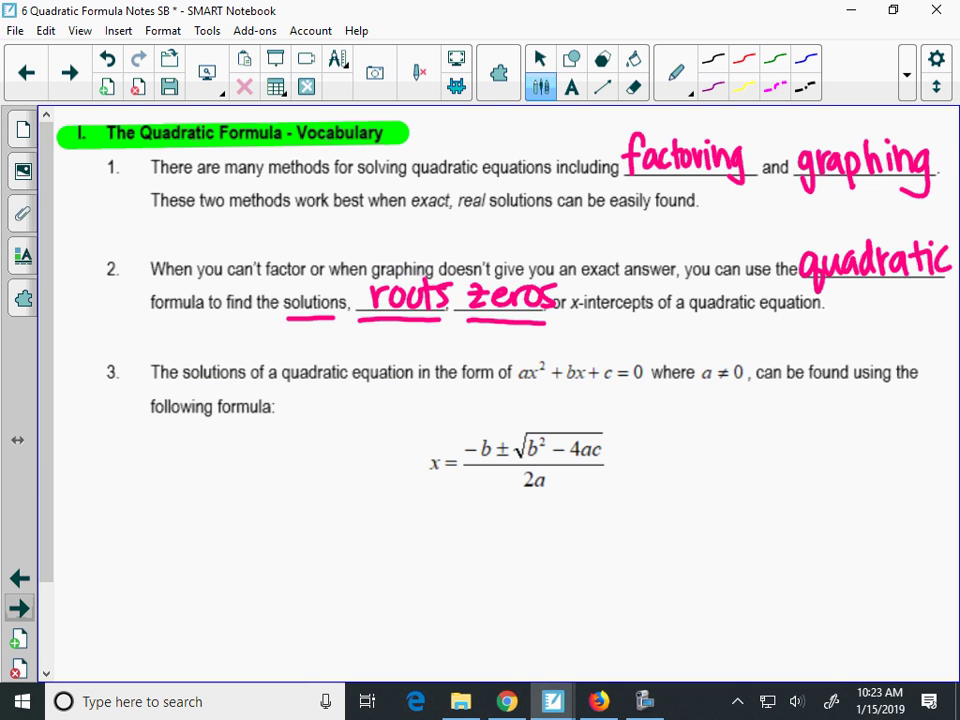
drag(570, 320, 657, 317)
Draw a pink box around the quadratic formula in vocabulary item 3
mouse_move(627, 409)
mouse_down()
mouse_move(405, 407)
mouse_move(450, 526)
mouse_move(633, 512)
mouse_move(627, 410)
mouse_up()
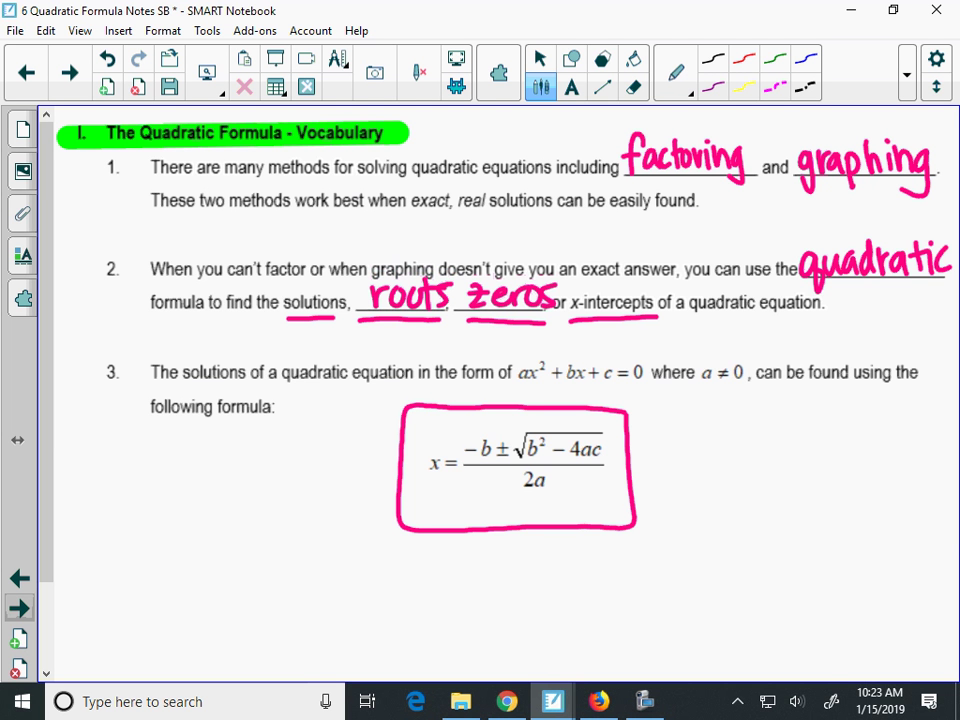
click(540, 58)
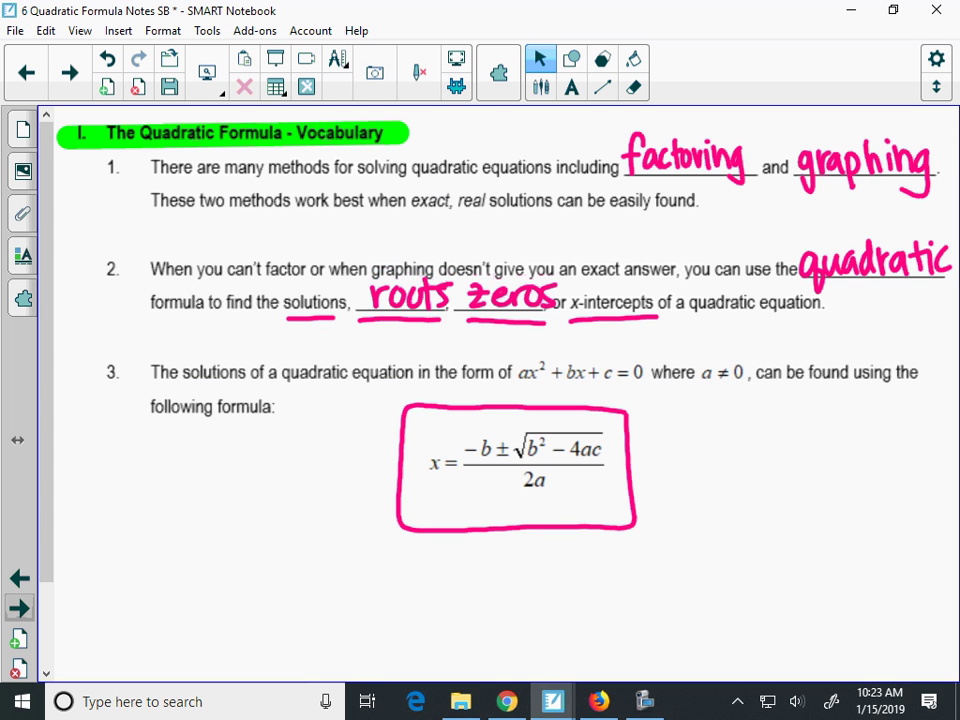
On the following page, write a 1 before x² in y = x² − 3x + 4 and label the coefficients a, b and c in purple
click(19, 607)
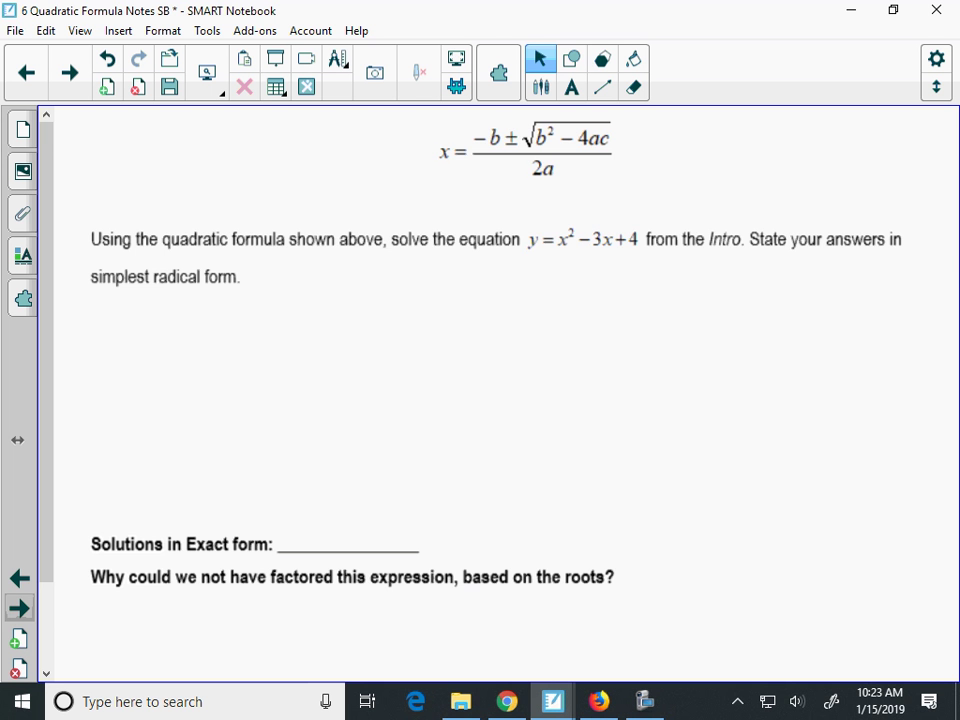
key(Page_Up)
key(Page_Up)
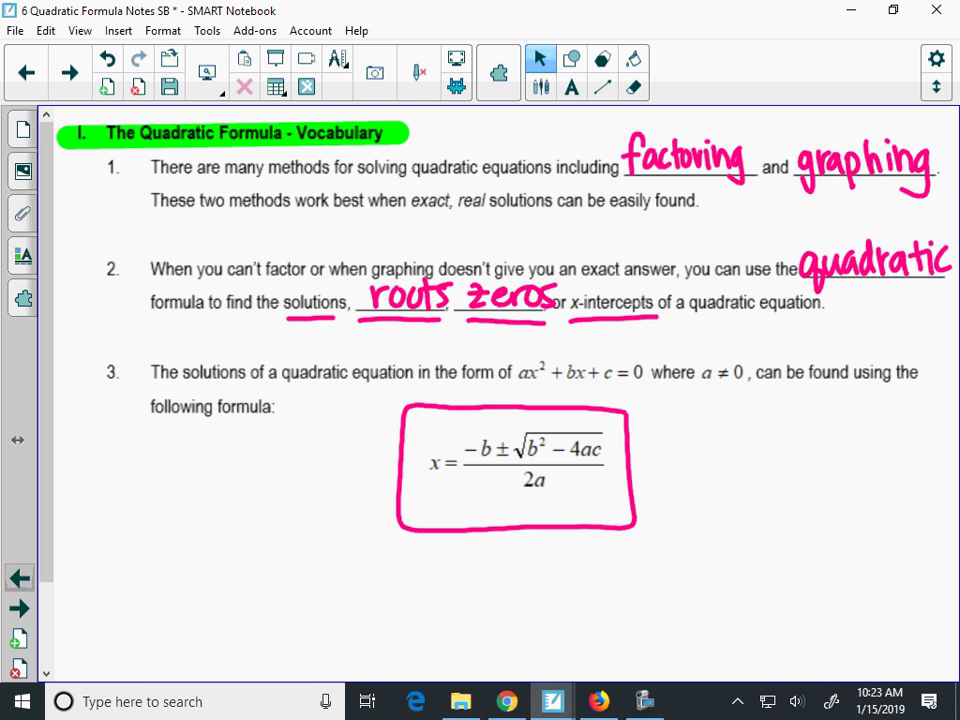
key(Page_Down)
key(Page_Down)
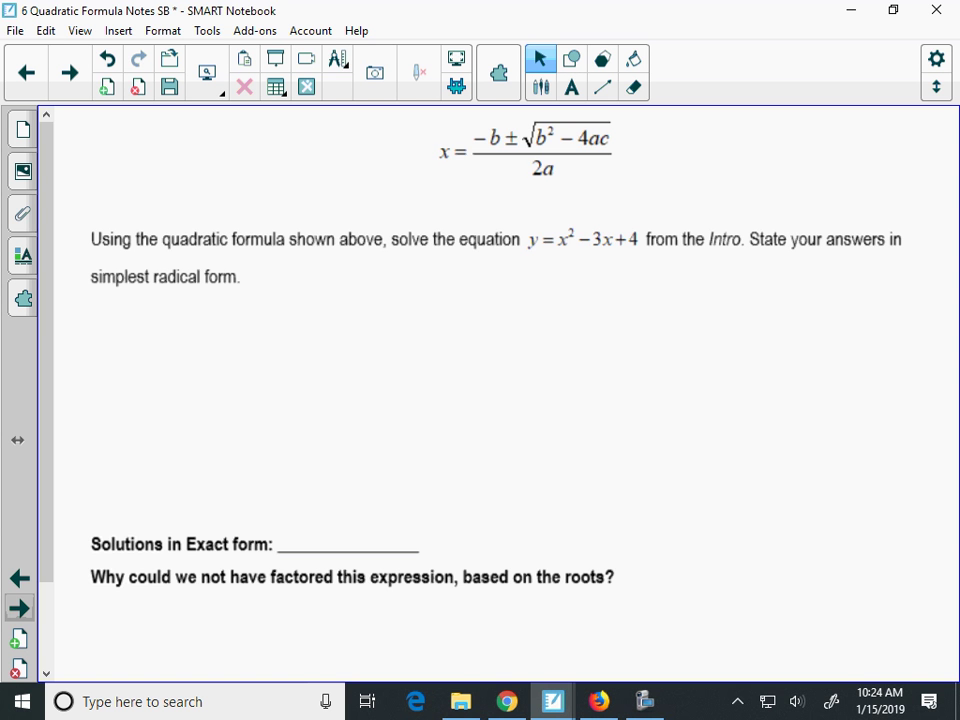
click(540, 87)
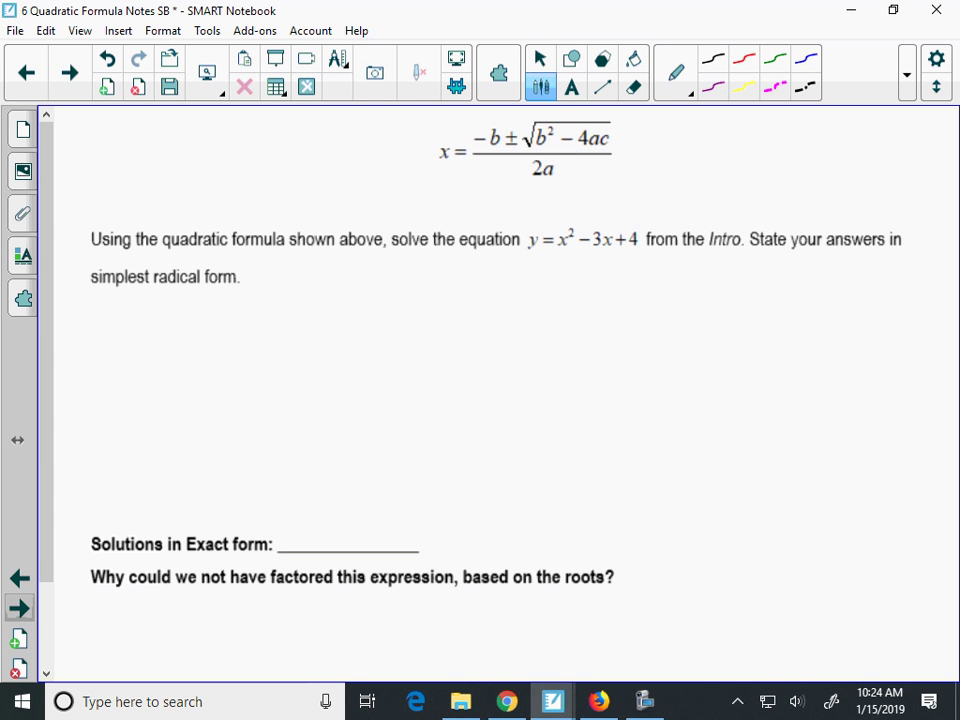
drag(552, 232, 552, 246)
mouse_move(557, 250)
mouse_down()
mouse_move(545, 258)
mouse_move(585, 266)
mouse_move(585, 241)
mouse_move(626, 252)
mouse_move(632, 265)
mouse_up()
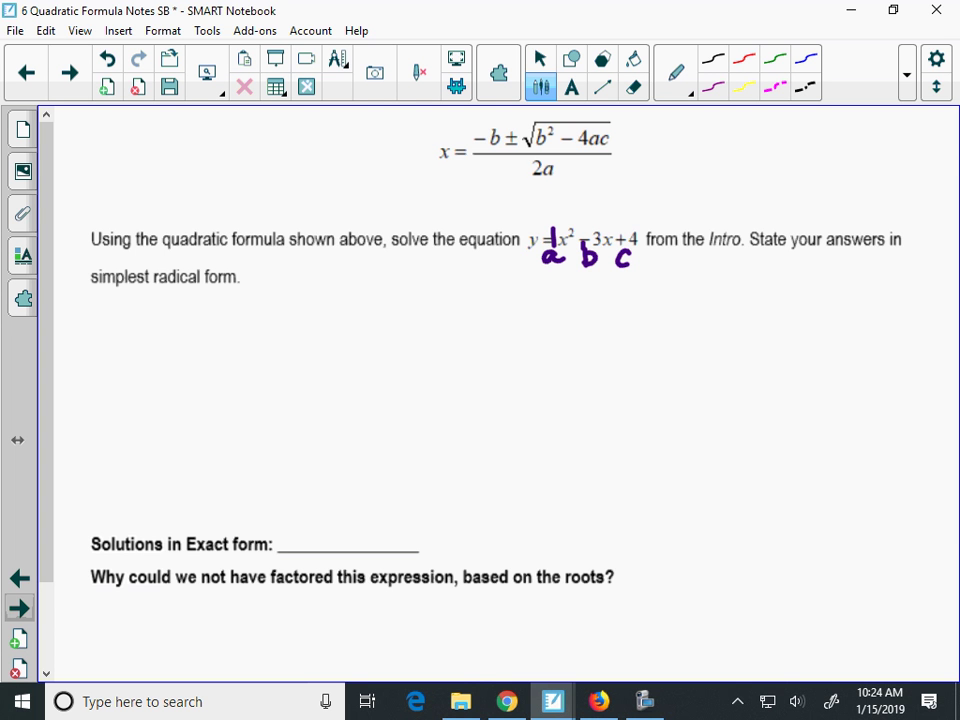
Begin the solution with "x =" and a fraction bar, double-underline the b label, and write 3 in the numerator
drag(102, 332, 126, 364)
mouse_move(126, 332)
mouse_down()
mouse_move(102, 366)
mouse_move(164, 342)
mouse_move(165, 355)
mouse_up()
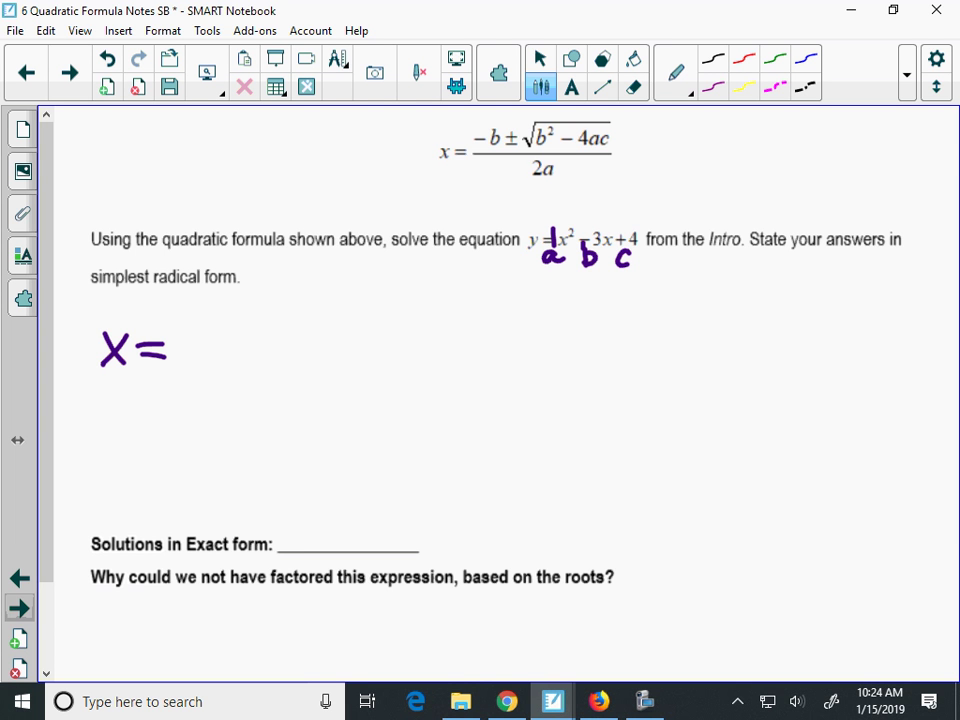
drag(184, 354, 410, 360)
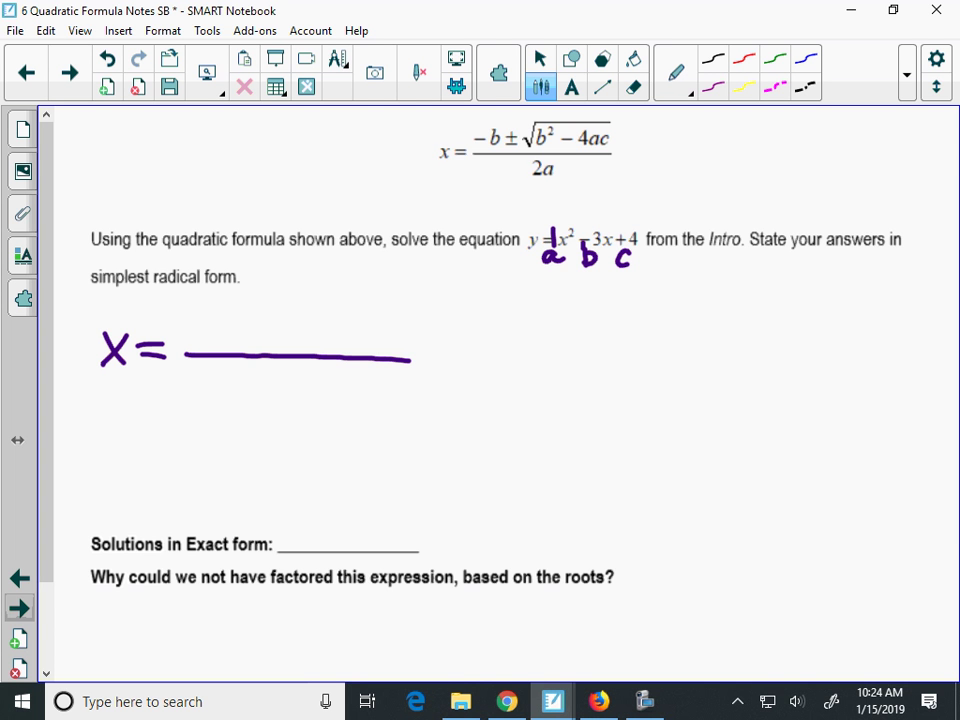
drag(576, 280, 601, 279)
drag(576, 286, 603, 285)
mouse_move(202, 313)
mouse_down()
mouse_move(213, 325)
mouse_move(200, 342)
mouse_up()
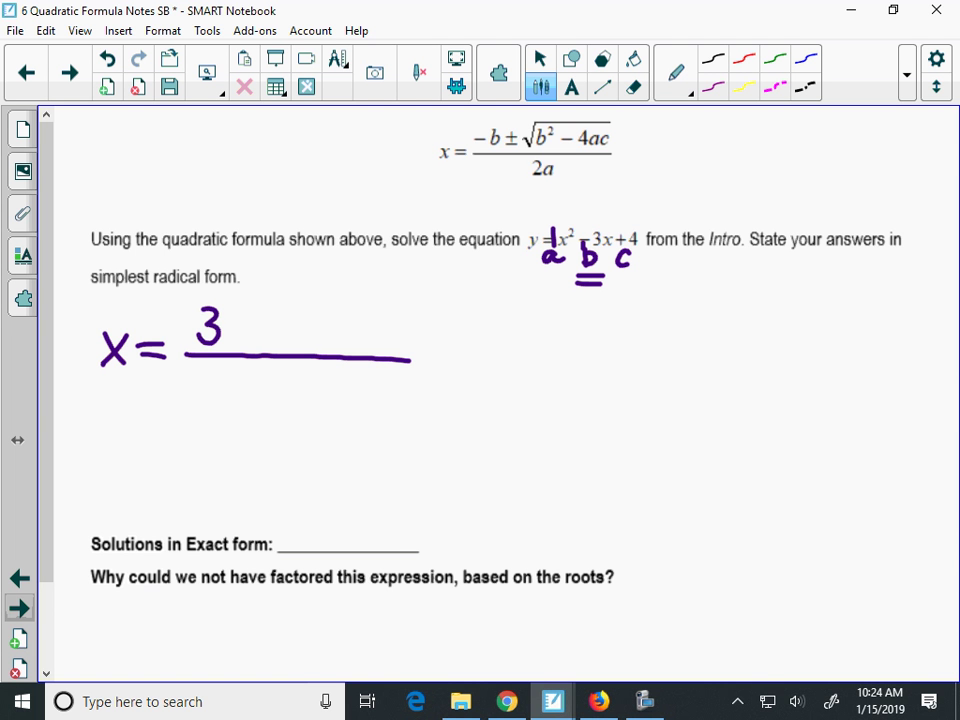
Continue the numerator with ± and a square root containing (−3)², and draw an arrow above the equation's −3
mouse_move(248, 305)
mouse_down()
mouse_move(247, 321)
mouse_move(258, 314)
mouse_move(272, 347)
mouse_move(315, 293)
mouse_move(433, 292)
mouse_up()
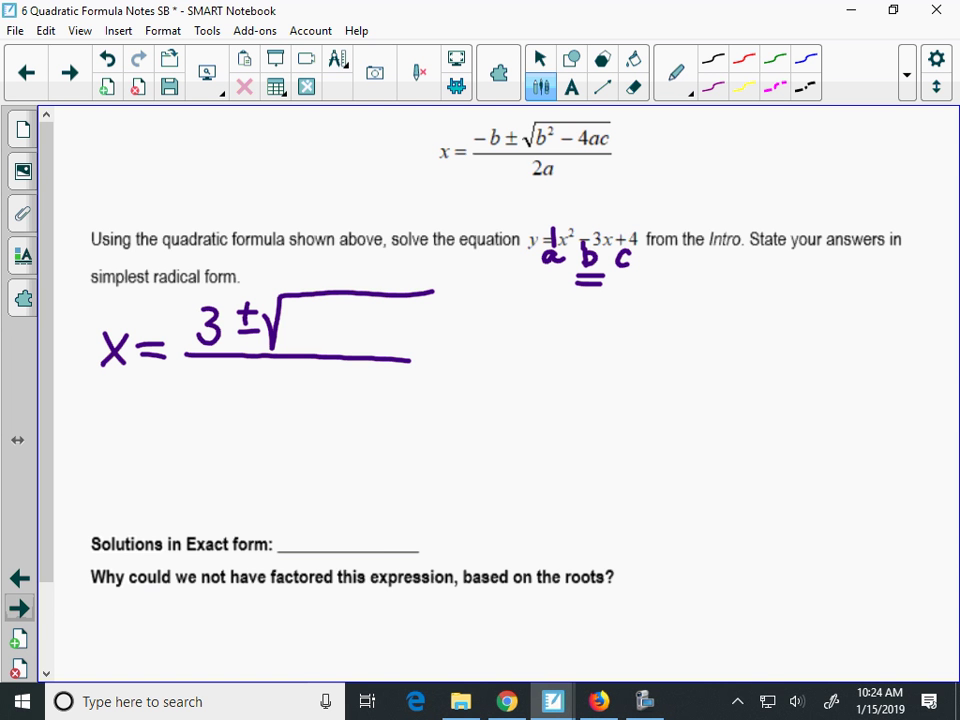
mouse_move(588, 212)
mouse_down()
mouse_move(603, 206)
mouse_move(600, 221)
mouse_up()
mouse_move(298, 310)
mouse_down()
mouse_move(293, 347)
mouse_move(313, 332)
mouse_up()
mouse_move(310, 318)
mouse_down()
mouse_move(321, 323)
mouse_move(308, 342)
mouse_up()
mouse_move(328, 310)
mouse_down()
mouse_move(326, 350)
mouse_move(354, 320)
mouse_up()
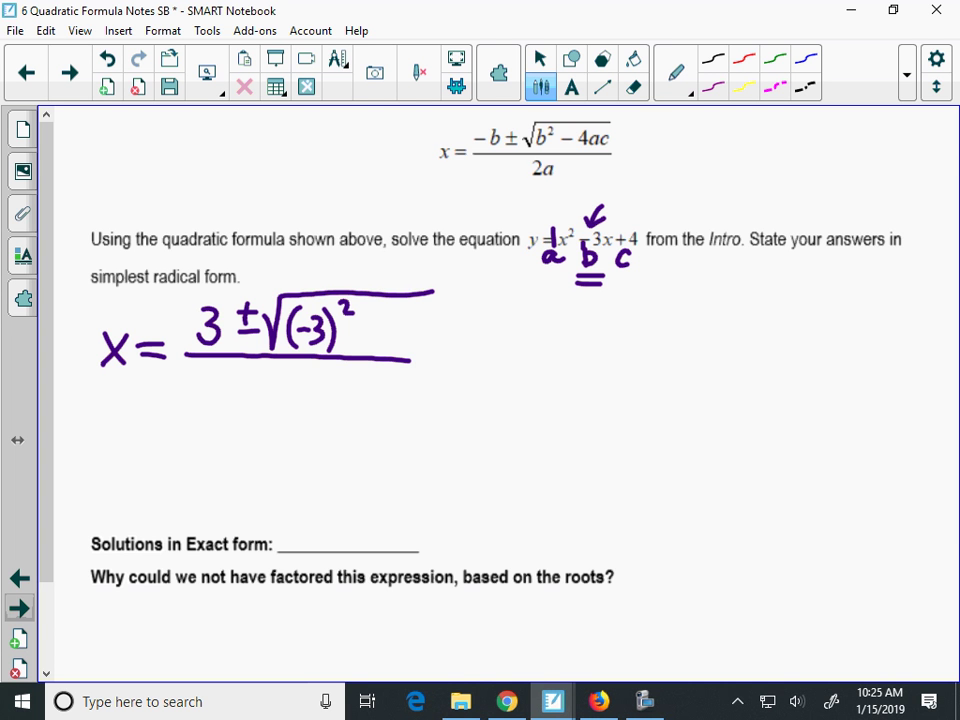
Lengthen the fraction bar and radical, add −4(1) under the radical, and draw an arrow above the equation's leading coefficient
drag(408, 358, 516, 366)
drag(426, 292, 495, 294)
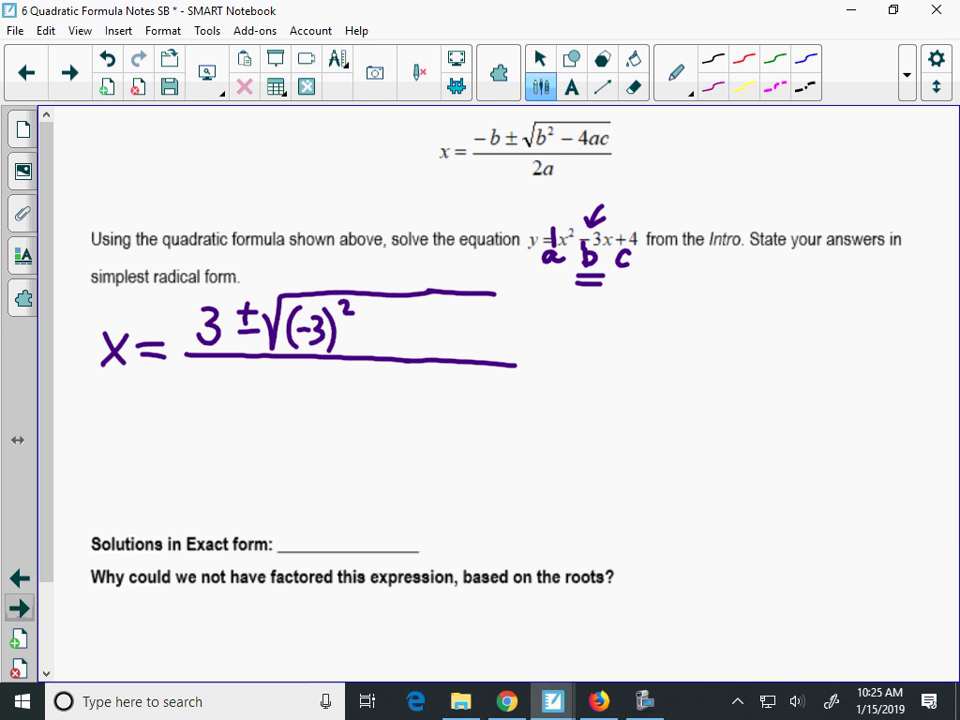
drag(362, 333, 378, 332)
mouse_move(388, 320)
mouse_down()
mouse_move(382, 330)
mouse_move(396, 337)
mouse_up()
mouse_move(391, 322)
mouse_down()
mouse_move(390, 345)
mouse_move(409, 332)
mouse_move(412, 356)
mouse_up()
drag(443, 312, 444, 354)
mouse_move(536, 207)
mouse_down()
mouse_move(551, 223)
mouse_move(552, 212)
mouse_up()
drag(424, 318, 424, 356)
Finish the radicand with (4), mark the equation's 4 with an arrow, and erase the stray ink at the fraction bar's end
click(464, 313)
drag(466, 312, 463, 358)
drag(643, 204, 636, 231)
drag(628, 218, 647, 217)
click(480, 322)
drag(484, 325, 484, 343)
click(633, 87)
mouse_move(533, 398)
mouse_down()
mouse_move(514, 347)
mouse_move(516, 360)
mouse_up()
click(540, 87)
mouse_move(478, 318)
mouse_down()
mouse_move(474, 331)
mouse_move(490, 336)
mouse_up()
mouse_move(488, 318)
mouse_down()
mouse_move(487, 350)
mouse_move(498, 355)
mouse_up()
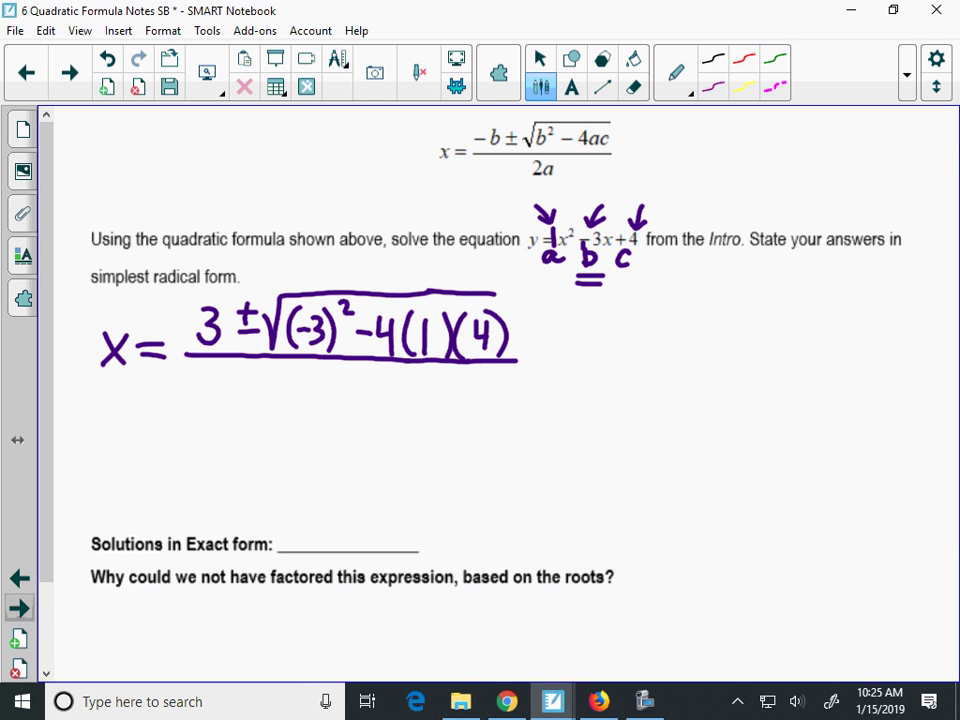
Write 2(1) as the denominator below the fraction bar
mouse_move(312, 386)
mouse_down()
mouse_move(318, 379)
mouse_move(334, 410)
mouse_move(368, 410)
mouse_up()
drag(378, 378, 381, 422)
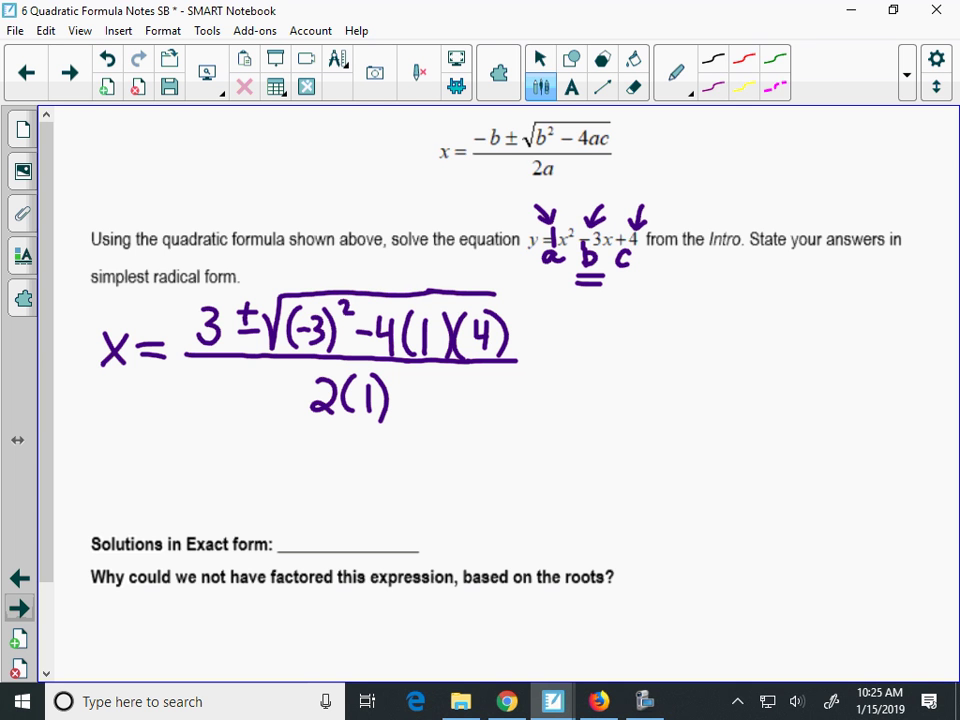
click(540, 58)
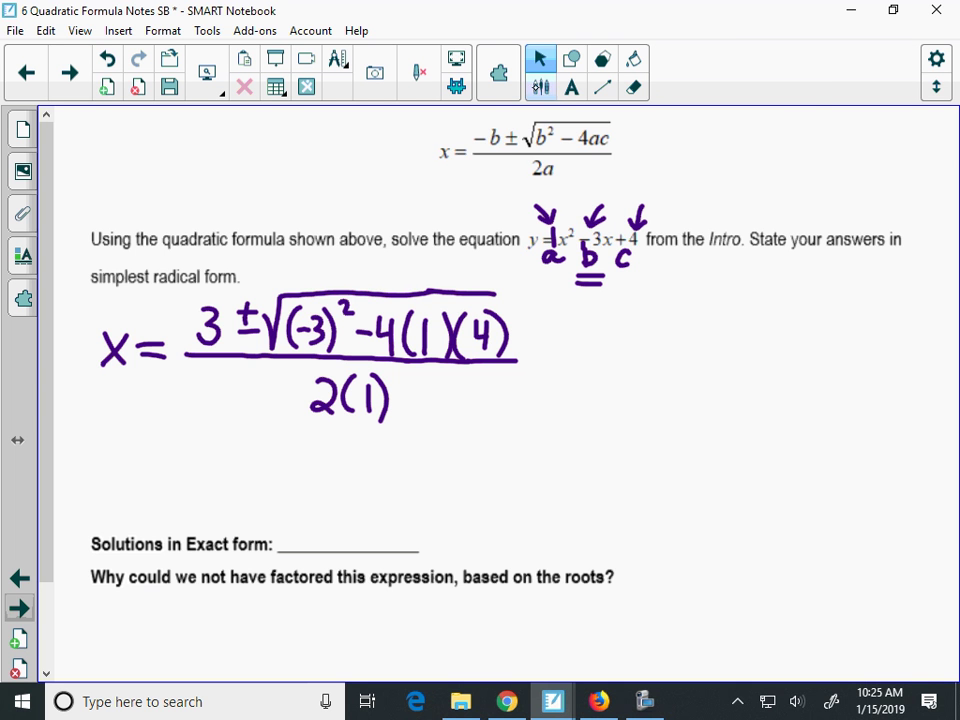
Highlight the radicand (−3)² − 4(1)(4) in yellow
click(540, 87)
click(676, 73)
click(592, 219)
drag(512, 325, 290, 330)
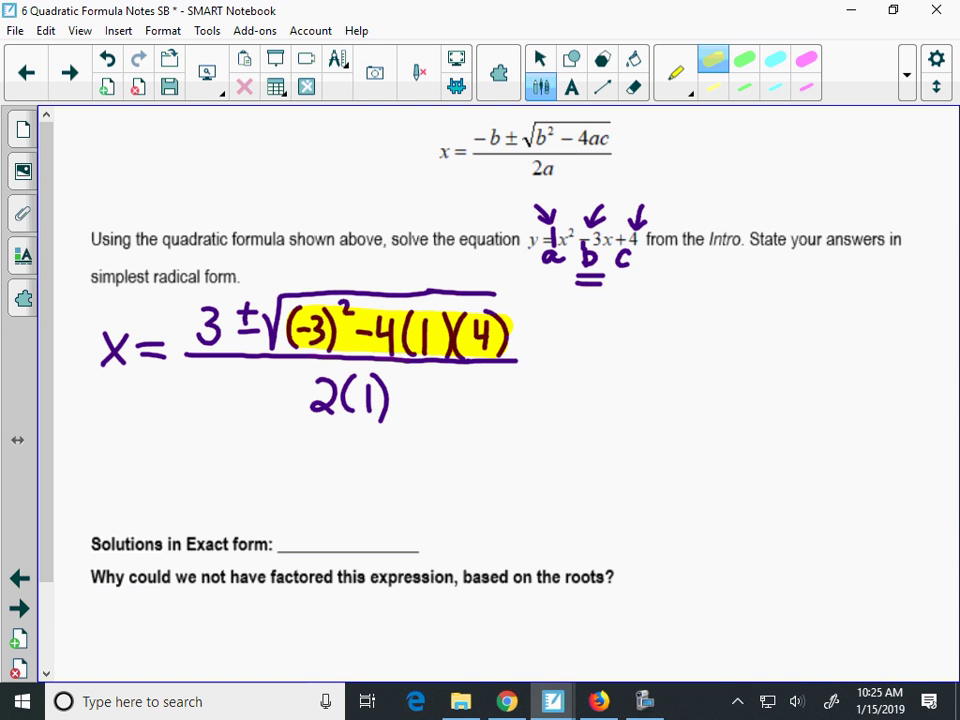
Switch to the Desmos calculator and delete the x² − 3x + 4 table to start an empty expression
key(alt+Tab)
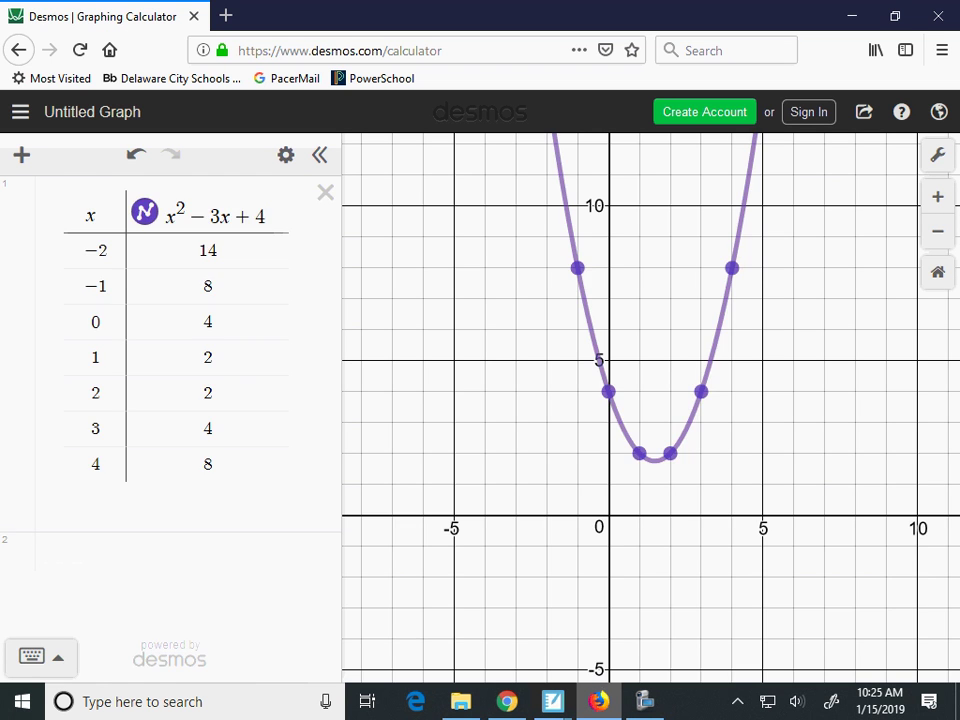
click(325, 192)
click(131, 199)
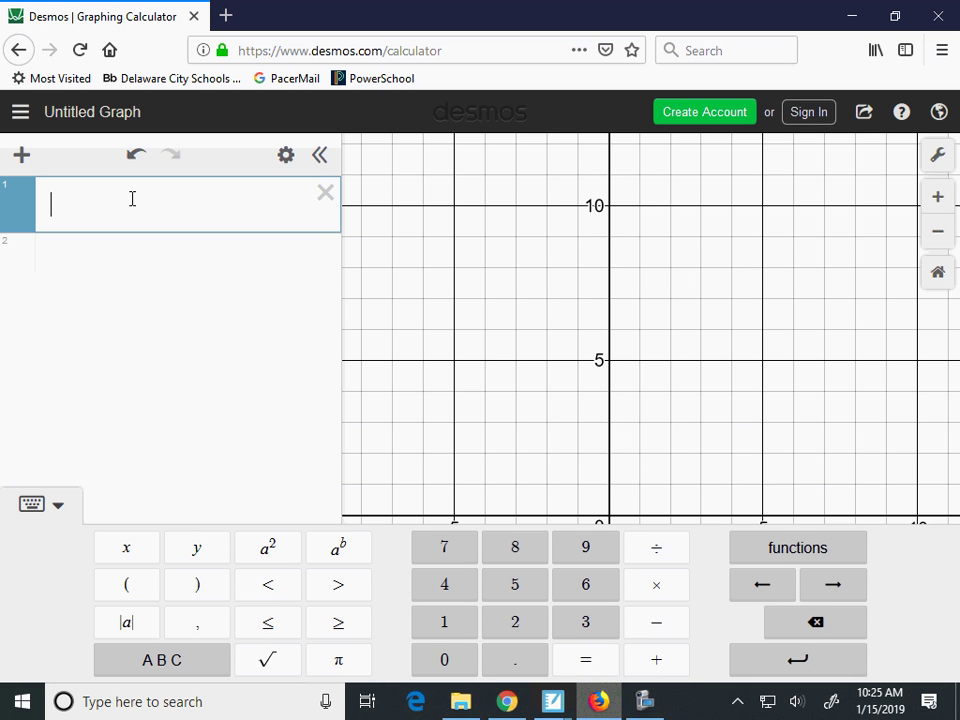
Enter (−3)² − 4(1)(4) in the first expression line to evaluate the radicand
click(140, 584)
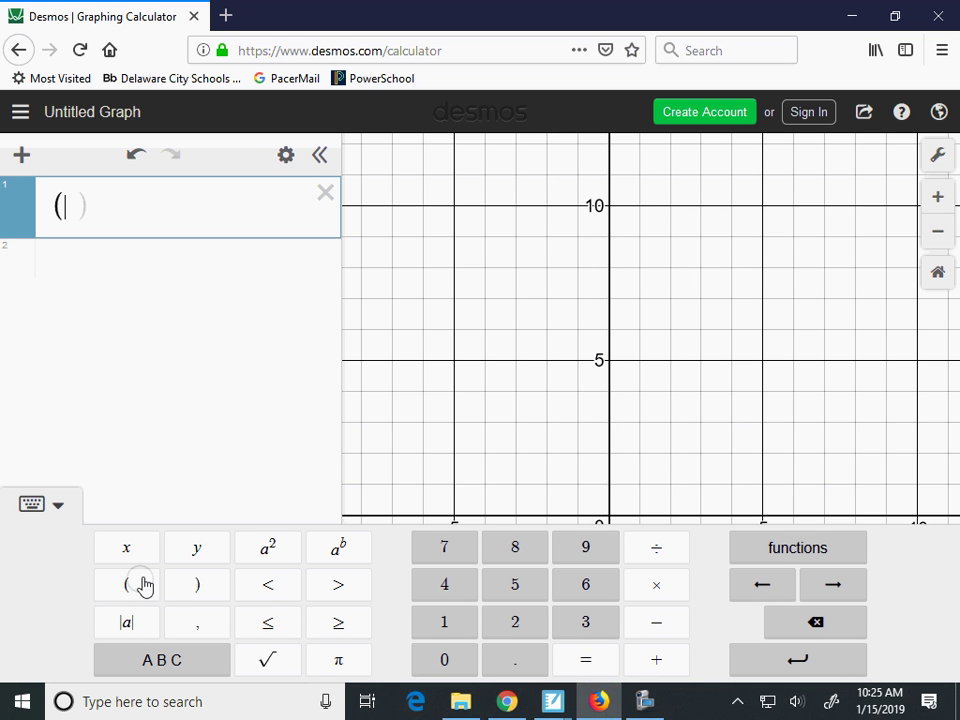
click(656, 622)
click(587, 624)
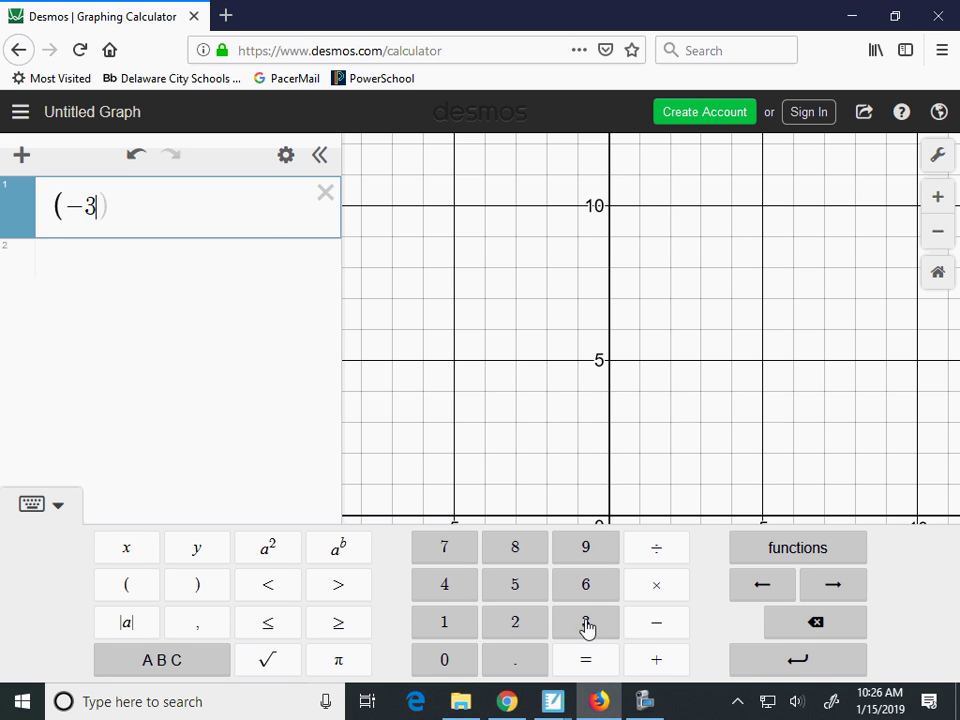
click(197, 586)
click(268, 553)
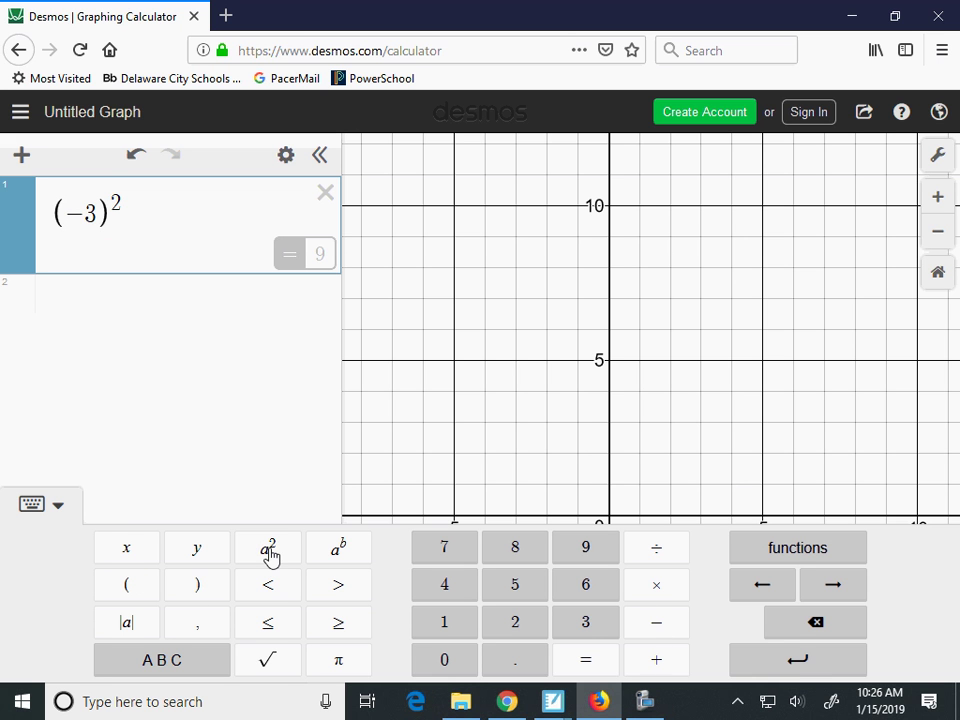
click(650, 622)
click(446, 590)
click(135, 589)
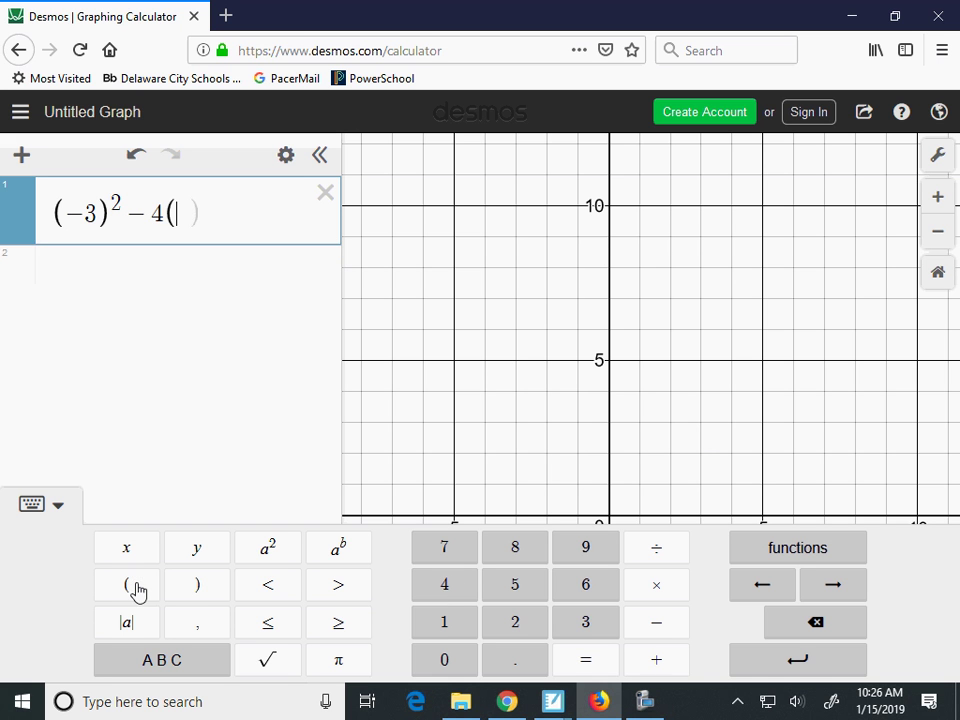
click(444, 625)
click(197, 586)
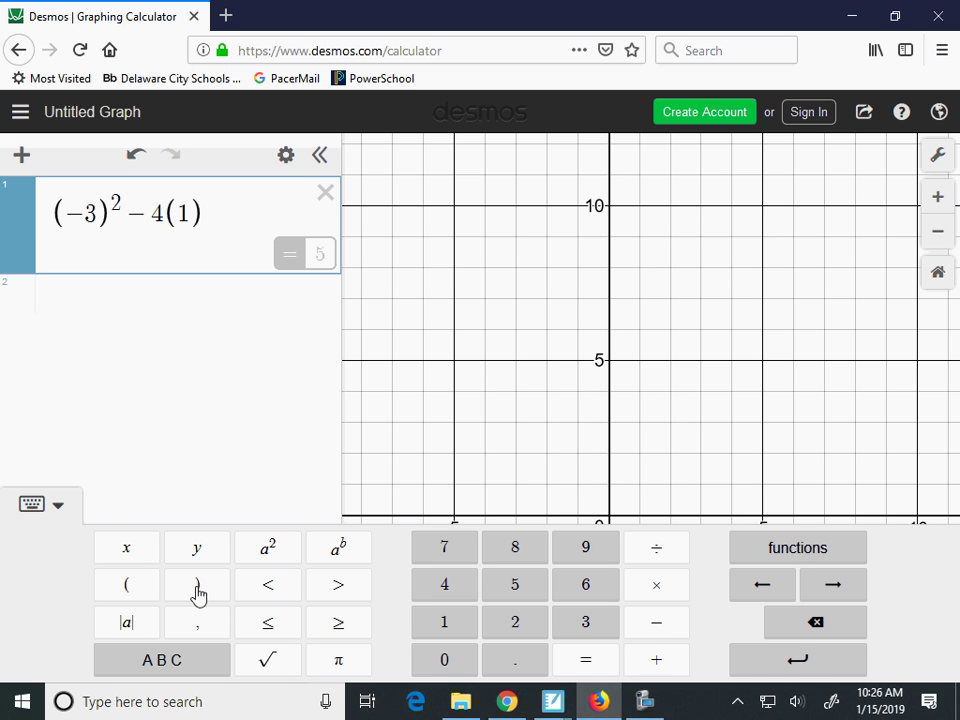
click(133, 590)
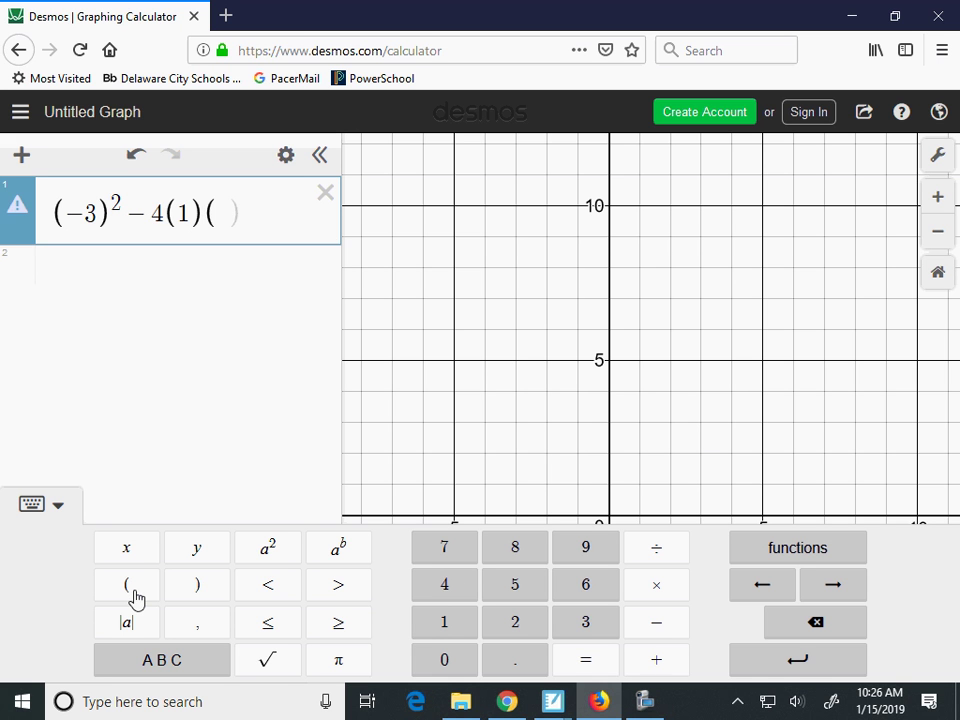
click(441, 588)
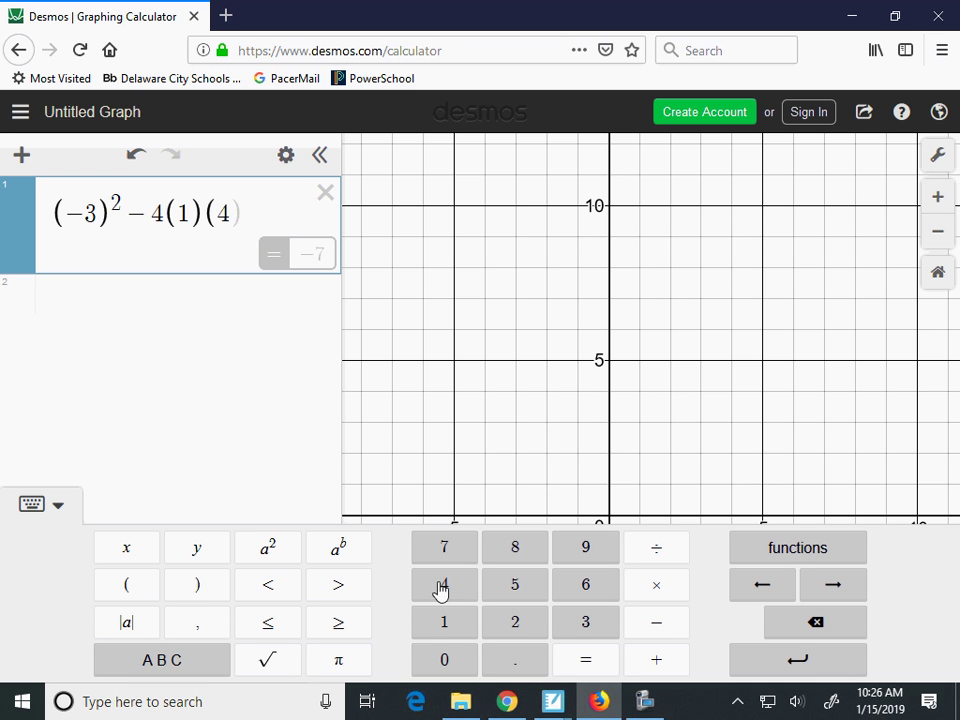
click(204, 591)
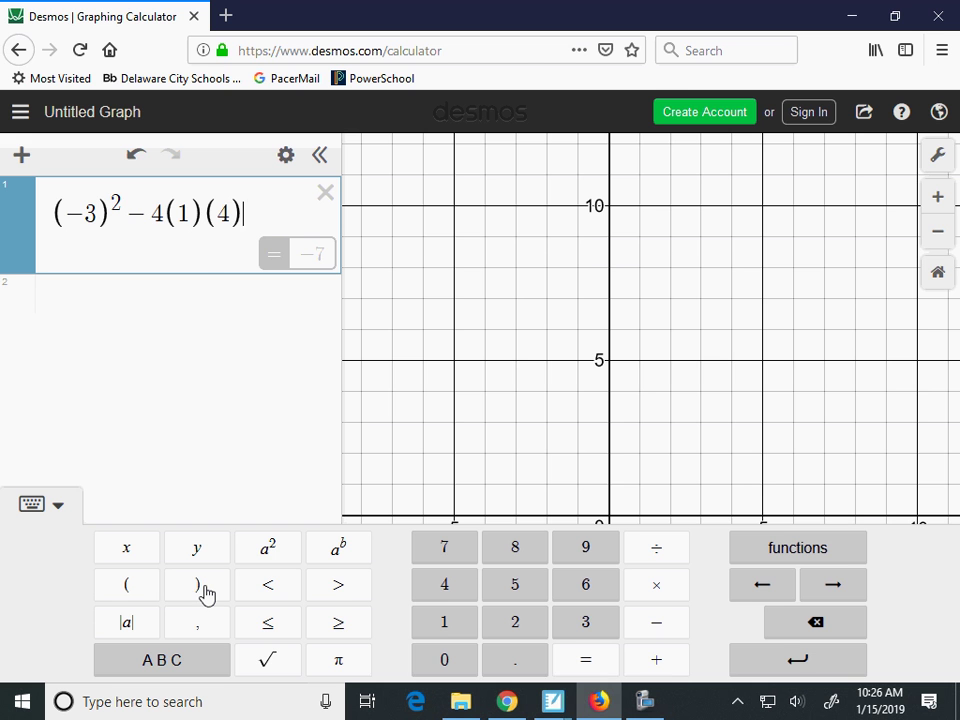
Return to SMART Notebook and write "= (3 ± √−7) / 2" in purple beside the substituted formula
click(553, 701)
click(756, 605)
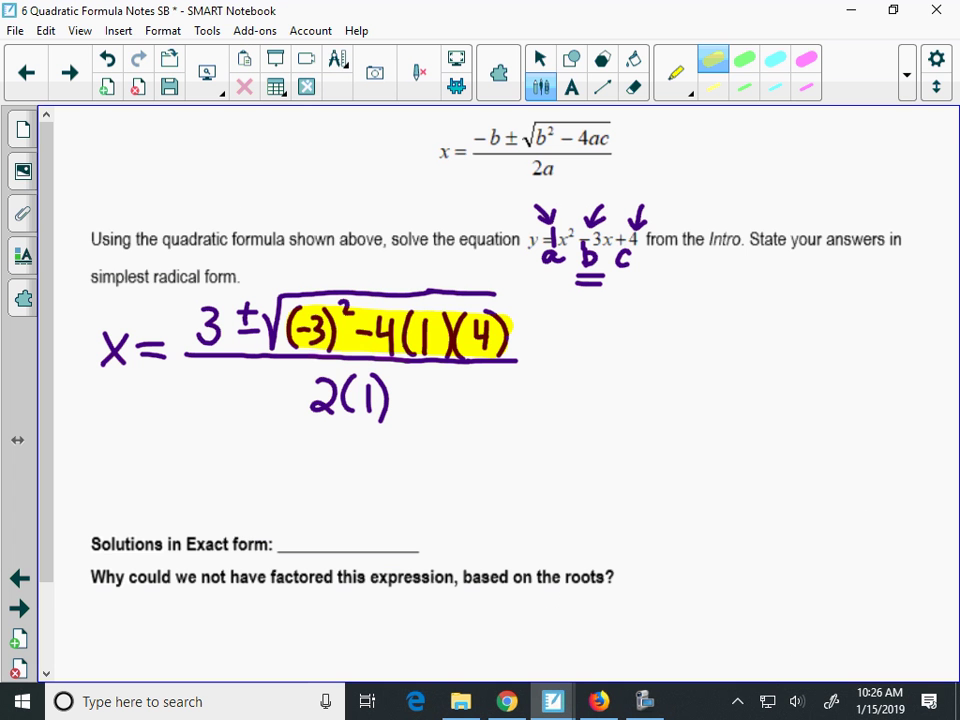
drag(540, 356, 559, 355)
drag(540, 364, 560, 363)
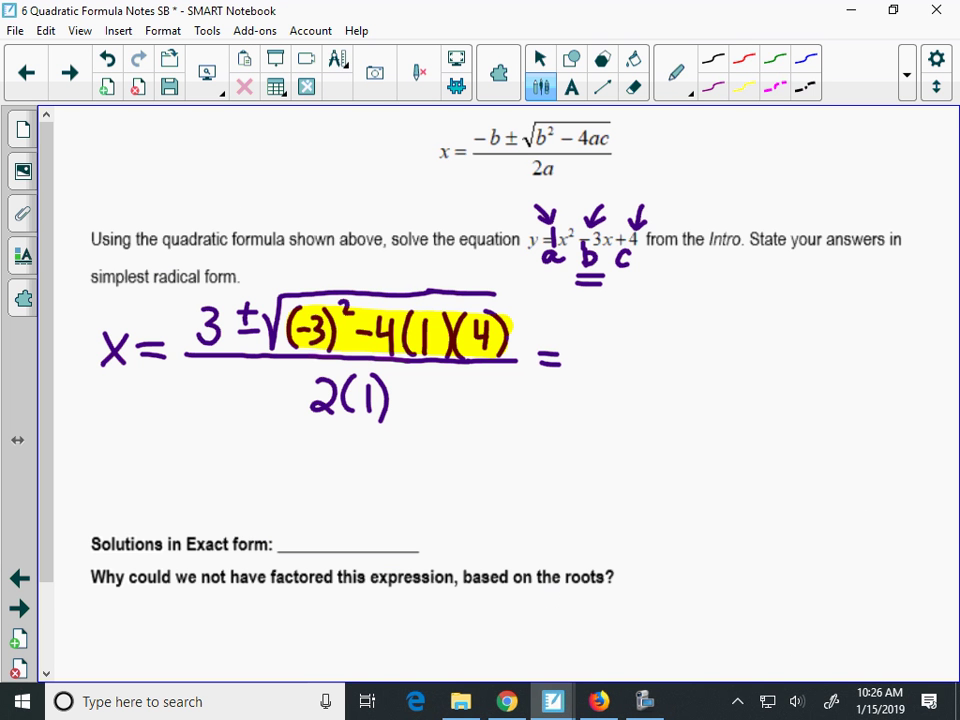
drag(609, 309, 607, 339)
drag(650, 305, 651, 328)
mouse_move(640, 318)
mouse_down()
mouse_move(663, 317)
mouse_move(662, 333)
mouse_up()
drag(671, 308, 743, 296)
mouse_move(700, 321)
mouse_down()
mouse_move(712, 321)
mouse_move(718, 343)
mouse_up()
drag(600, 356, 729, 351)
click(654, 370)
drag(654, 370, 681, 398)
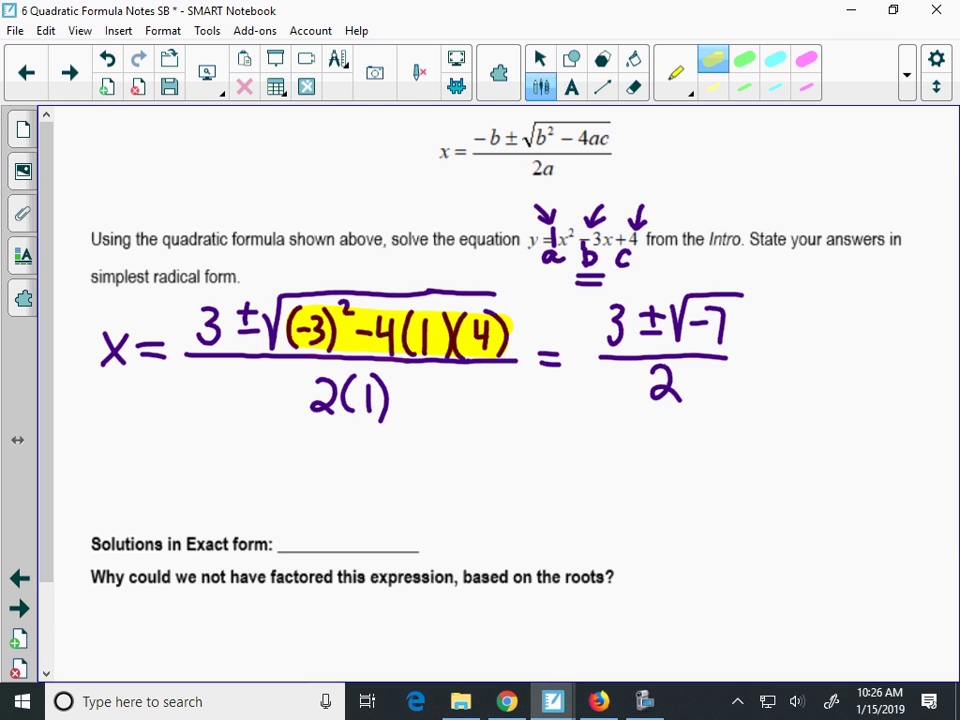
Highlight √−7 in light blue and start a bordered side-work area at the page edge with √−7 in purple
click(774, 58)
mouse_move(750, 301)
mouse_down()
mouse_move(715, 342)
mouse_move(705, 314)
mouse_up()
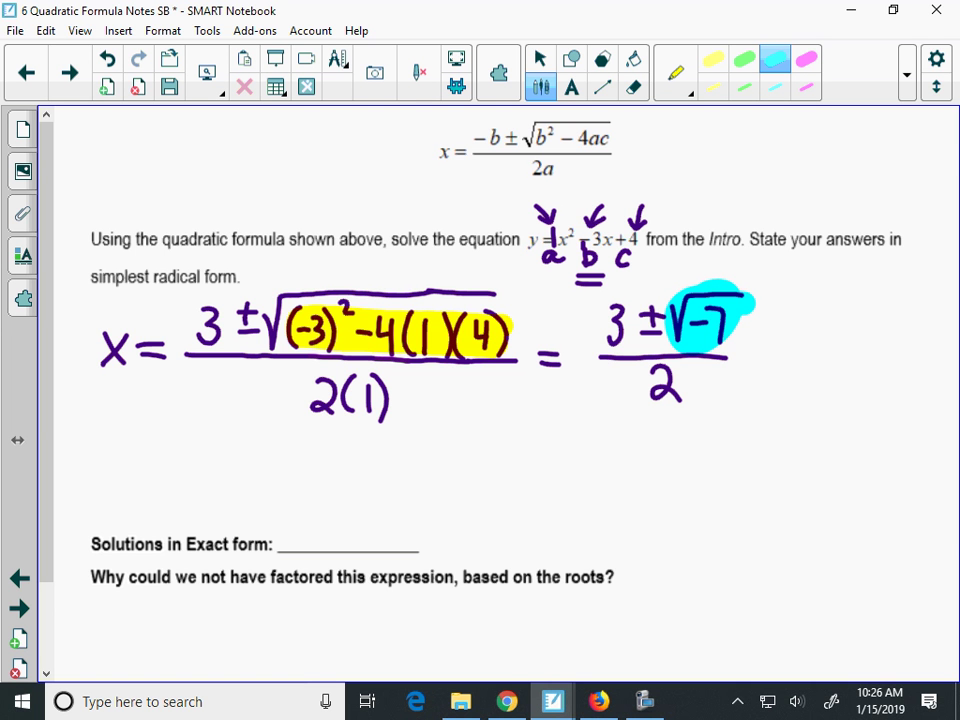
mouse_move(837, 252)
mouse_down()
mouse_move(836, 304)
mouse_move(883, 429)
mouse_move(943, 437)
mouse_up()
mouse_move(872, 268)
mouse_down()
mouse_move(885, 256)
mouse_move(928, 252)
mouse_move(903, 272)
mouse_up()
drag(908, 258, 913, 289)
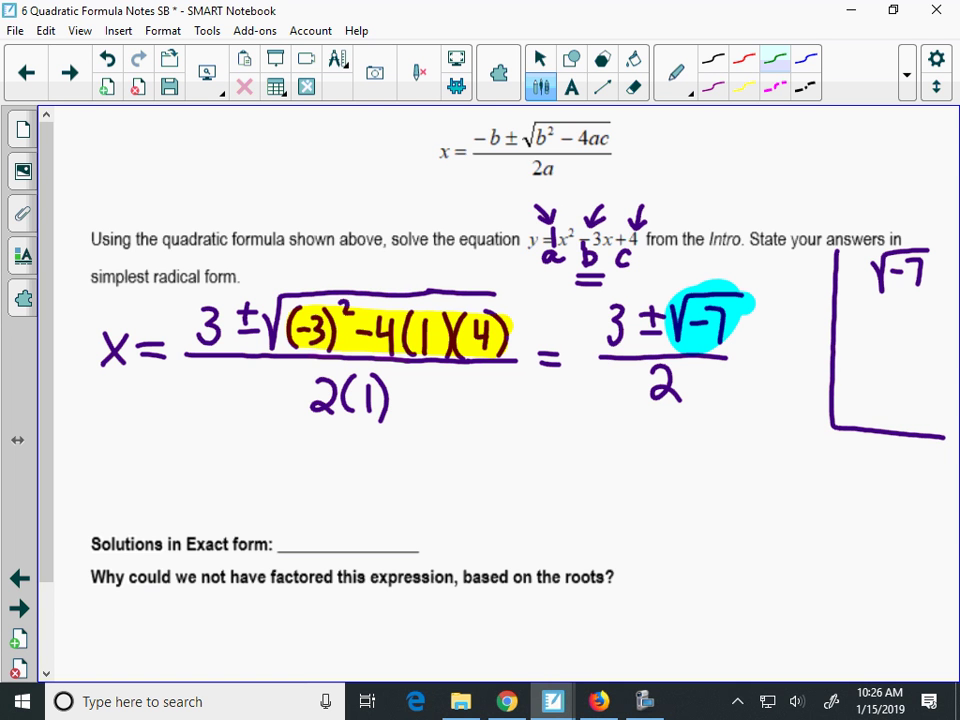
In the side work, rewrite √−7 as √−1 · √7 and simplify it to i√7
drag(841, 339, 866, 327)
mouse_move(858, 342)
mouse_down()
mouse_move(878, 358)
mouse_move(916, 322)
mouse_move(946, 320)
mouse_move(938, 358)
mouse_up()
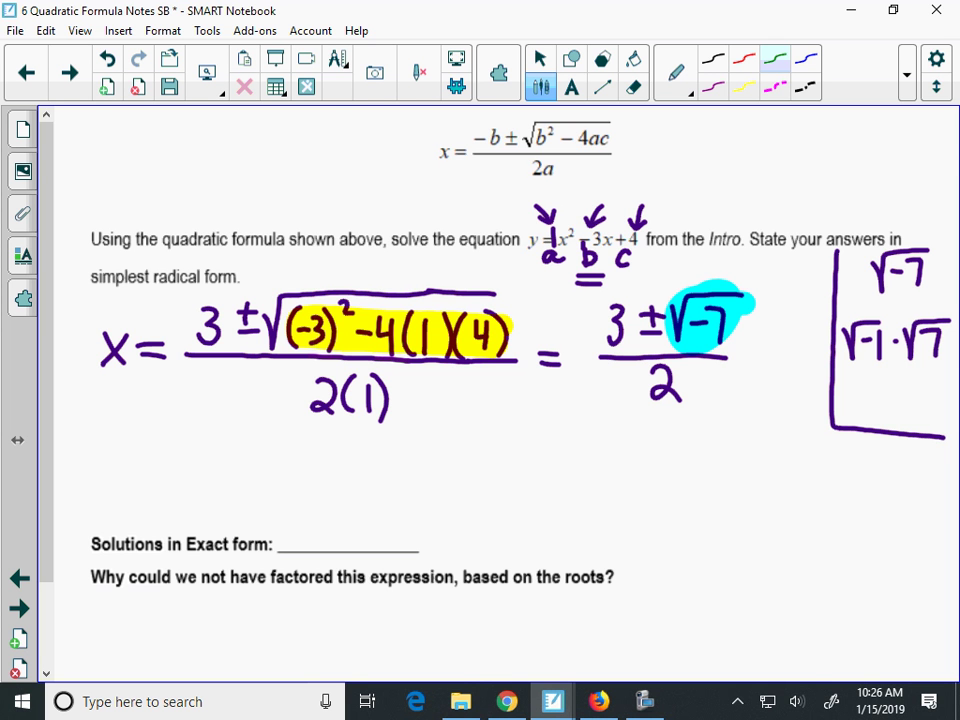
mouse_move(872, 383)
mouse_down()
mouse_move(873, 406)
mouse_move(937, 368)
mouse_up()
click(873, 372)
drag(909, 379, 920, 398)
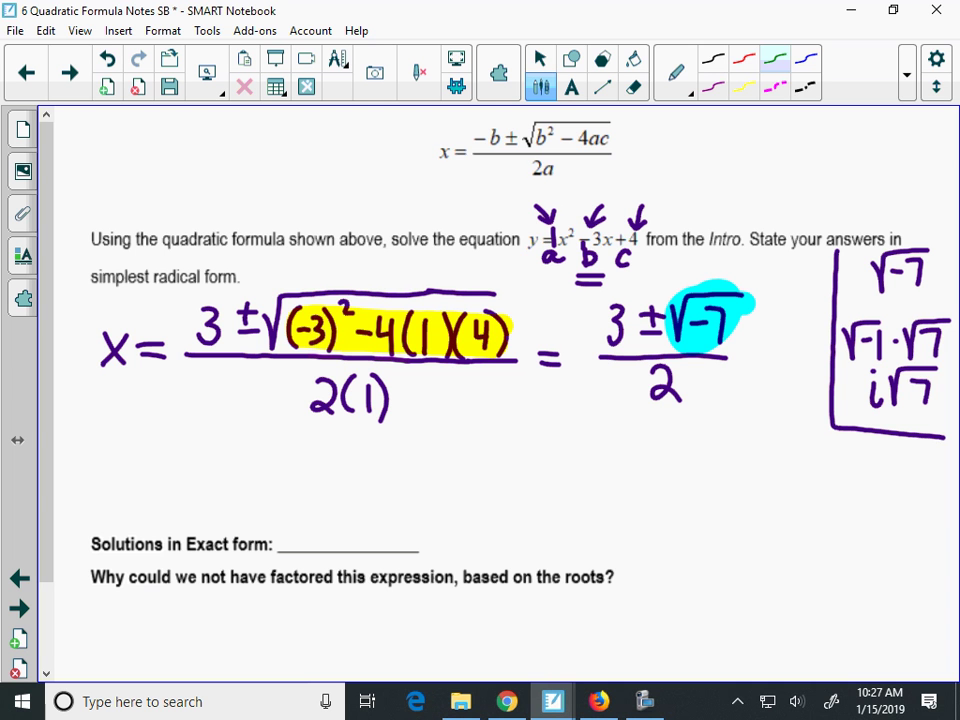
Highlight i√7 in light blue and connect it to the highlighted √−7 with a light blue line
click(540, 58)
click(540, 87)
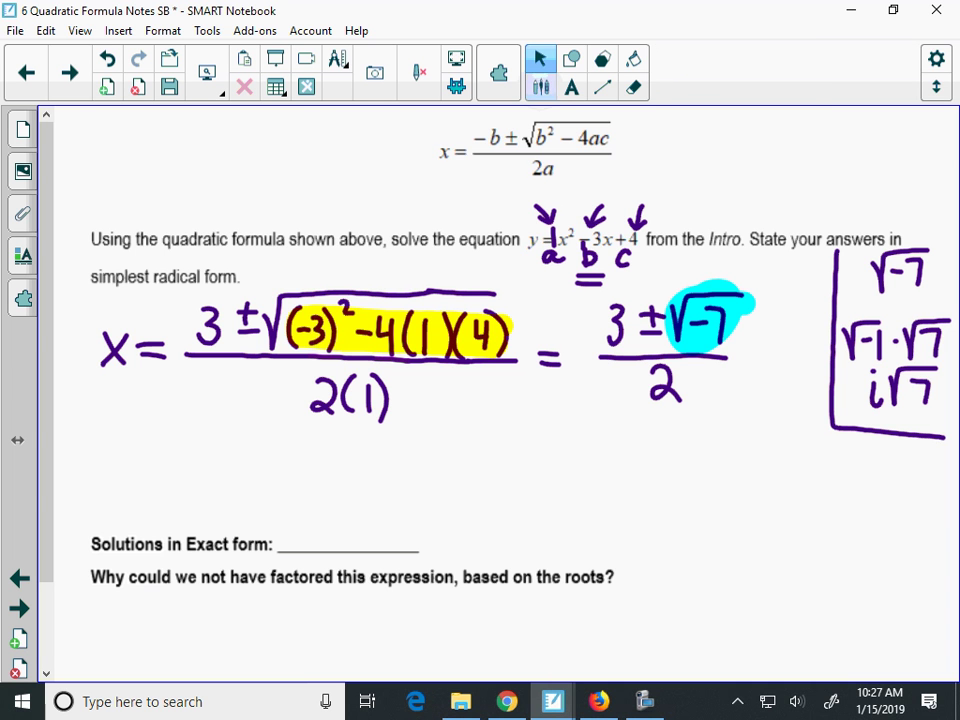
mouse_move(928, 368)
mouse_down()
mouse_move(872, 390)
mouse_move(935, 406)
mouse_up()
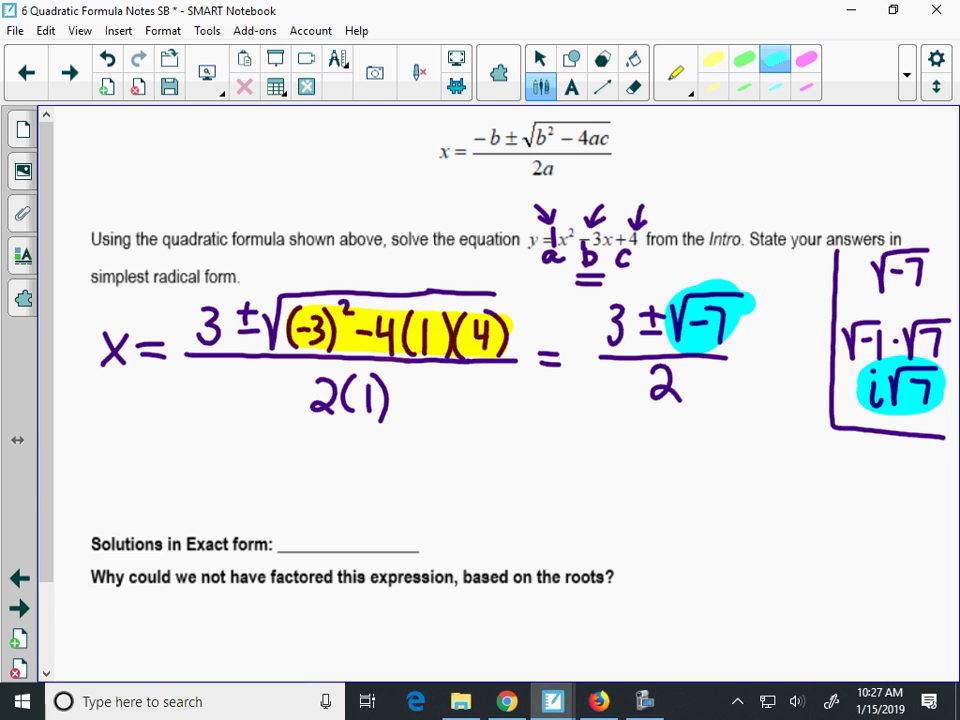
drag(740, 310, 858, 378)
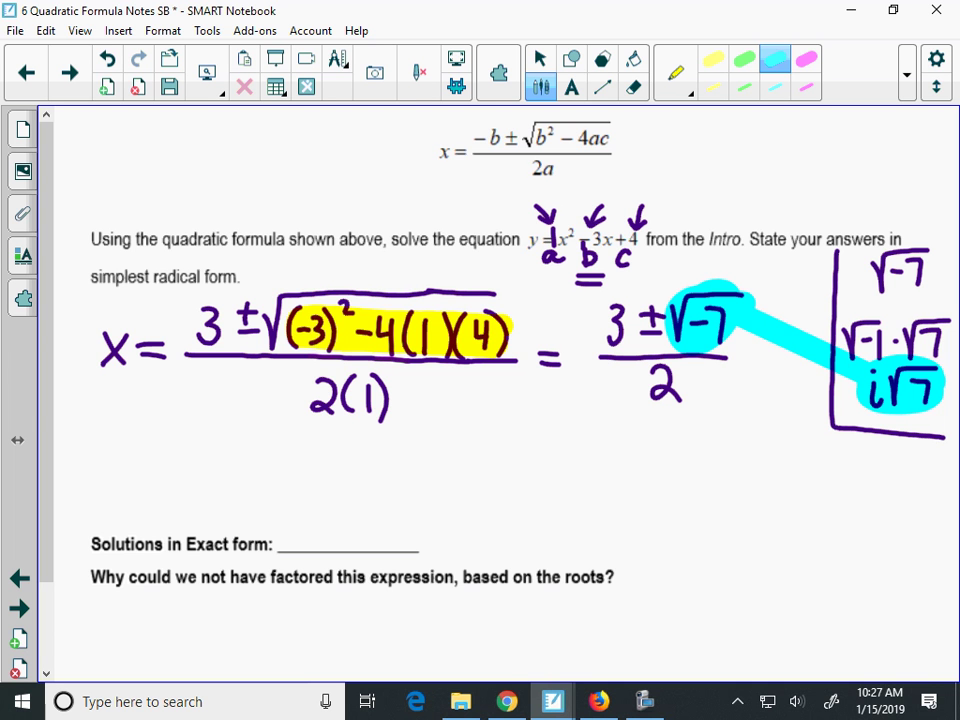
Write the simplified result "= (3 ± i√7) / 2" in purple below the previous fraction
click(676, 72)
mouse_move(549, 455)
mouse_down()
mouse_move(565, 455)
mouse_move(566, 467)
mouse_move(606, 460)
mouse_move(598, 478)
mouse_up()
mouse_move(640, 438)
mouse_down()
mouse_move(640, 456)
mouse_move(648, 448)
mouse_up()
mouse_move(630, 462)
mouse_down()
mouse_move(647, 462)
mouse_move(661, 478)
mouse_move(722, 426)
mouse_move(708, 464)
mouse_up()
click(659, 446)
drag(586, 485, 718, 487)
drag(636, 505, 671, 536)
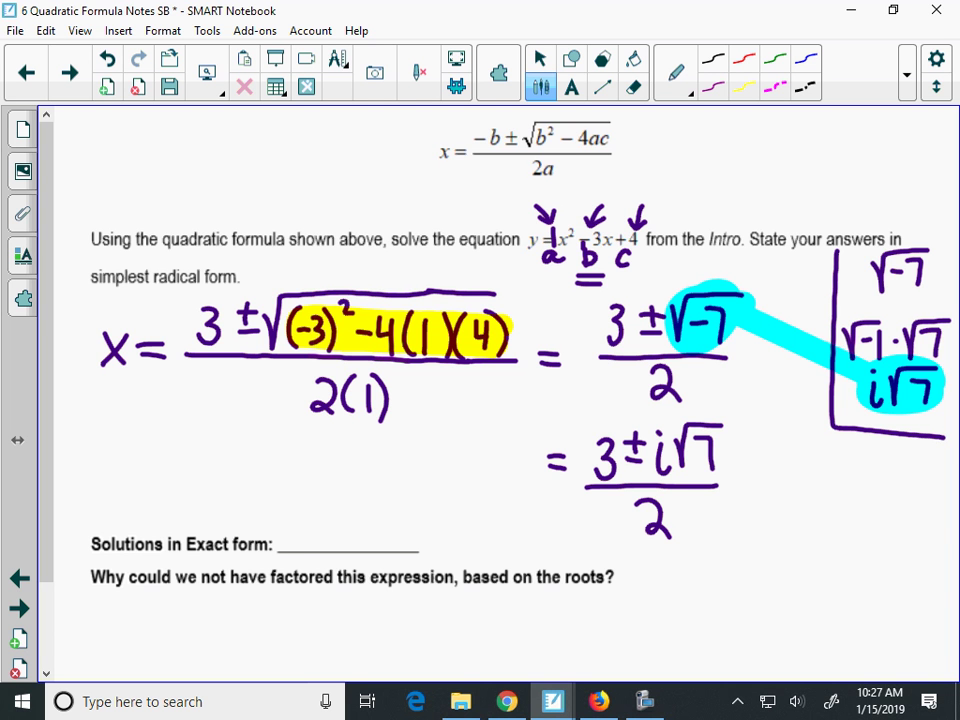
Fill the "Solutions in Exact form" blank with x = (3 ± i√7) / 2
drag(280, 518, 302, 546)
mouse_move(302, 518)
mouse_down()
mouse_move(279, 547)
mouse_move(322, 524)
mouse_move(322, 533)
mouse_up()
mouse_move(339, 480)
mouse_down()
mouse_move(350, 488)
mouse_move(337, 507)
mouse_move(372, 497)
mouse_up()
mouse_move(364, 488)
mouse_down()
mouse_move(382, 488)
mouse_move(383, 502)
mouse_up()
mouse_move(392, 489)
mouse_down()
mouse_move(396, 507)
mouse_move(414, 507)
mouse_move(440, 477)
mouse_move(430, 512)
mouse_up()
drag(335, 518, 442, 517)
drag(376, 528, 397, 543)
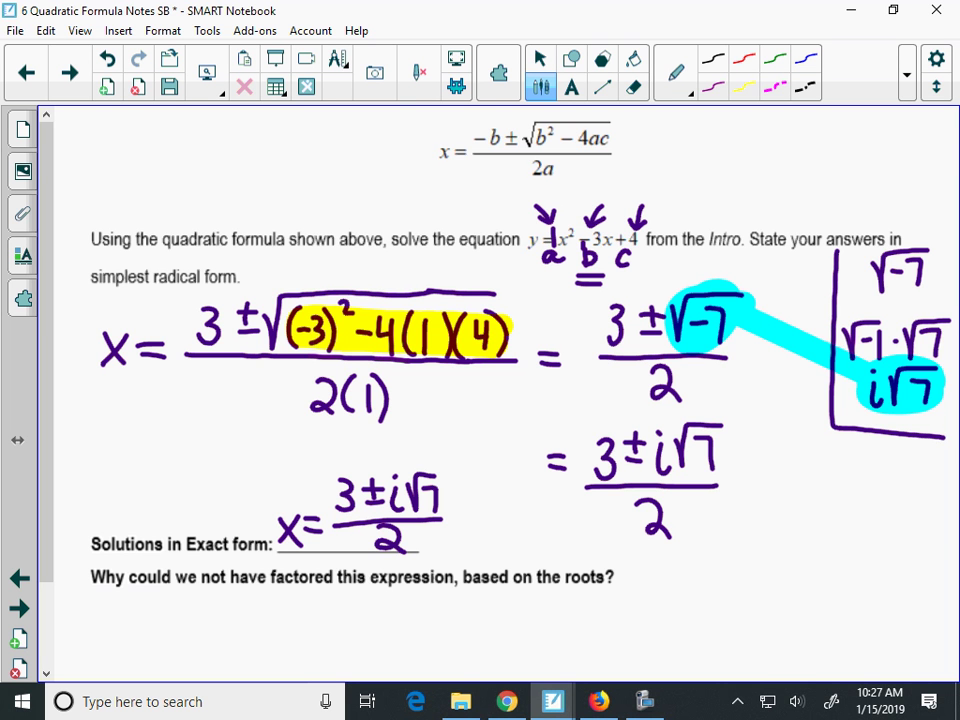
Circle the answer's i in green and answer the factoring question with "The roots are imaginary, so they don't cross the x-axis."
mouse_move(398, 470)
mouse_down()
mouse_move(382, 500)
mouse_move(401, 474)
mouse_up()
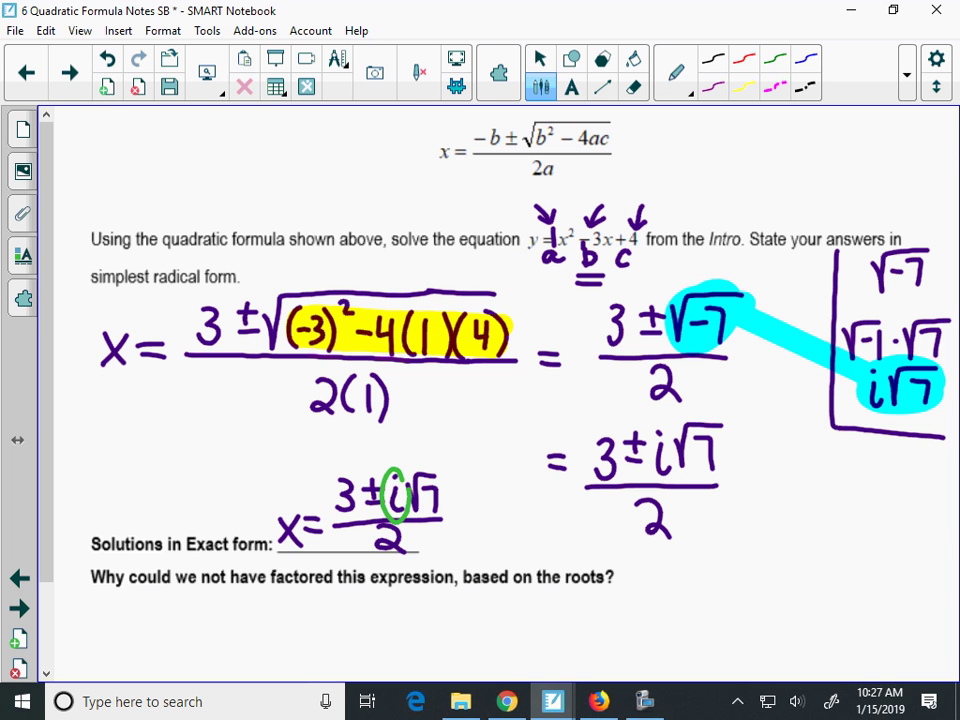
mouse_move(258, 593)
mouse_down()
mouse_move(258, 625)
mouse_move(395, 598)
mouse_move(410, 615)
mouse_move(540, 606)
mouse_move(556, 628)
mouse_move(566, 600)
mouse_move(615, 604)
mouse_up()
mouse_move(636, 603)
mouse_down()
mouse_move(622, 616)
mouse_move(650, 622)
mouse_up()
drag(676, 588, 663, 606)
drag(690, 587, 719, 609)
mouse_move(707, 589)
mouse_down()
mouse_move(764, 606)
mouse_move(772, 624)
mouse_up()
drag(814, 578, 812, 600)
mouse_move(826, 582)
mouse_down()
mouse_move(857, 598)
mouse_move(862, 582)
mouse_move(874, 598)
mouse_up()
drag(866, 580, 882, 578)
mouse_move(278, 645)
mouse_down()
mouse_move(272, 664)
mouse_move(291, 664)
mouse_up()
mouse_move(302, 648)
mouse_down()
mouse_move(300, 664)
mouse_move(349, 664)
mouse_up()
mouse_move(342, 648)
mouse_down()
mouse_move(360, 646)
mouse_move(378, 664)
mouse_move(424, 664)
mouse_up()
drag(424, 645, 410, 664)
drag(426, 654, 436, 654)
mouse_move(440, 664)
mouse_down()
mouse_move(454, 648)
mouse_move(457, 664)
mouse_up()
mouse_move(459, 643)
mouse_down()
mouse_move(473, 664)
mouse_move(459, 664)
mouse_up()
click(477, 633)
drag(478, 643, 484, 661)
click(503, 649)
click(540, 58)
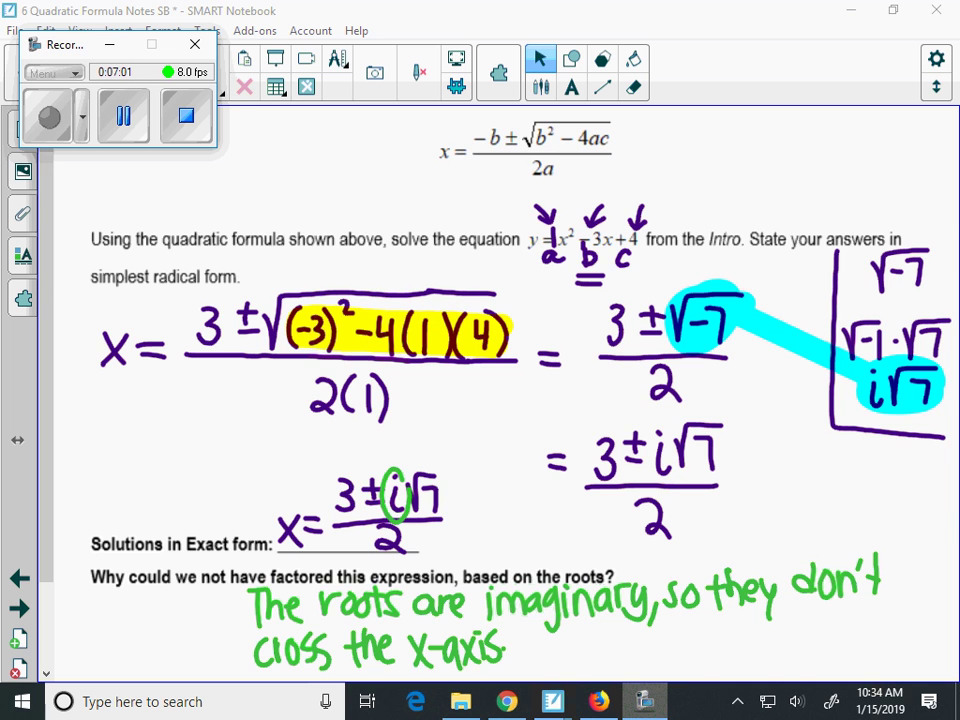
On the following page, write "zero" in purple in the first blank under Remember
click(19, 608)
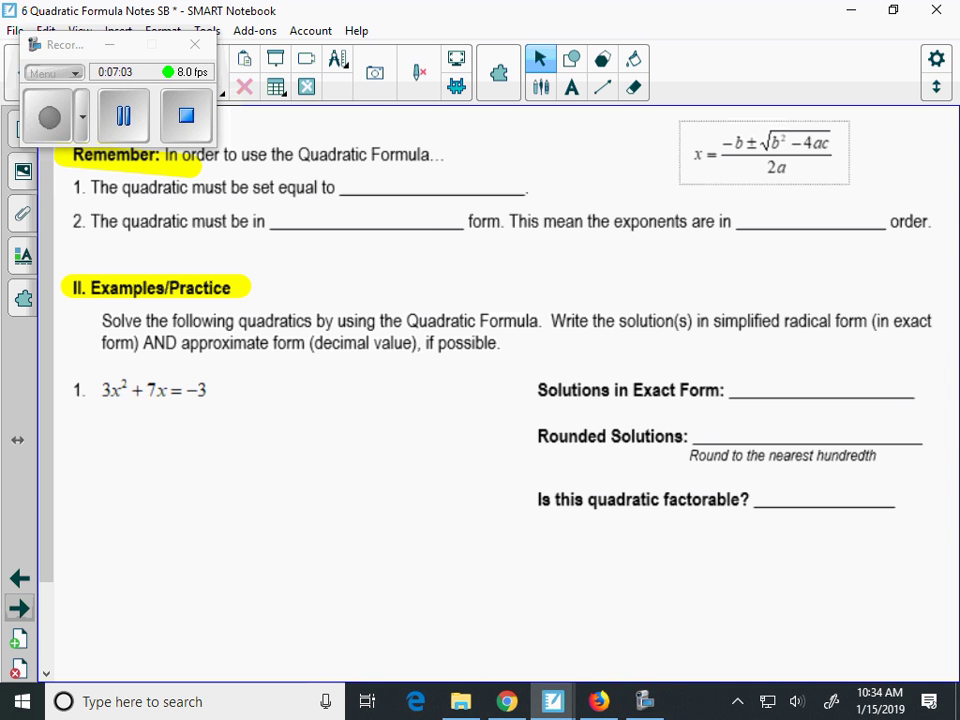
click(109, 44)
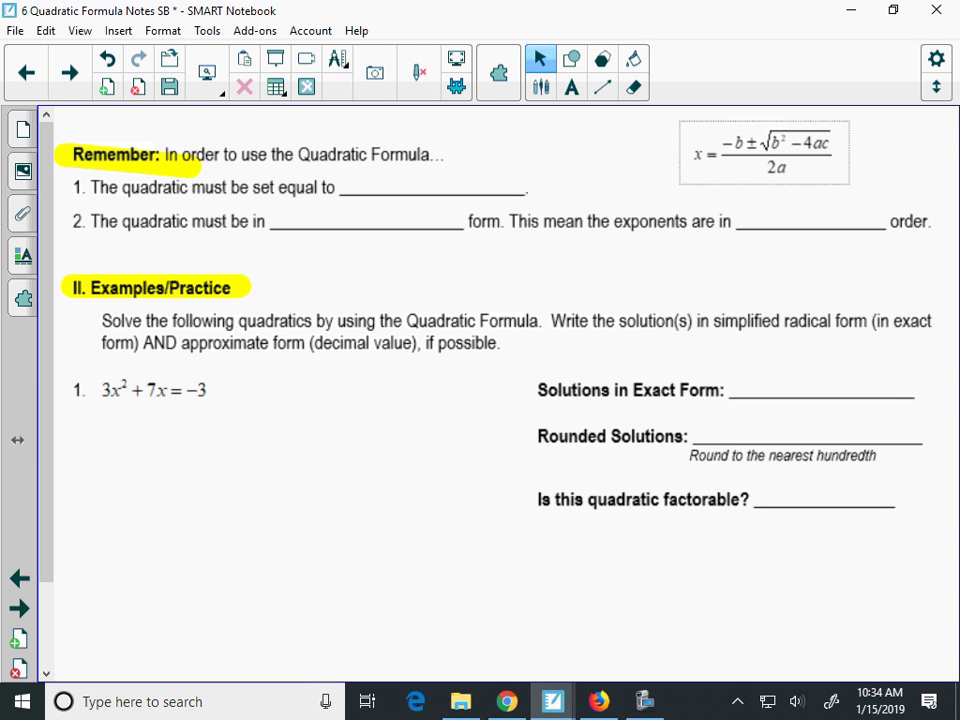
click(541, 87)
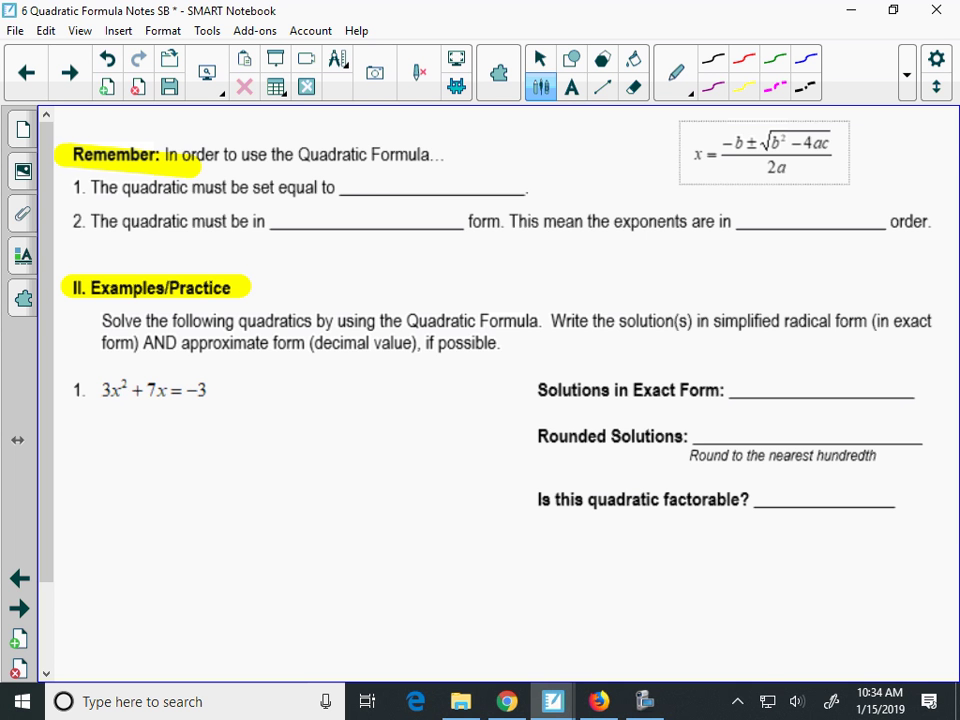
mouse_move(351, 170)
mouse_down()
mouse_move(372, 191)
mouse_move(427, 174)
mouse_up()
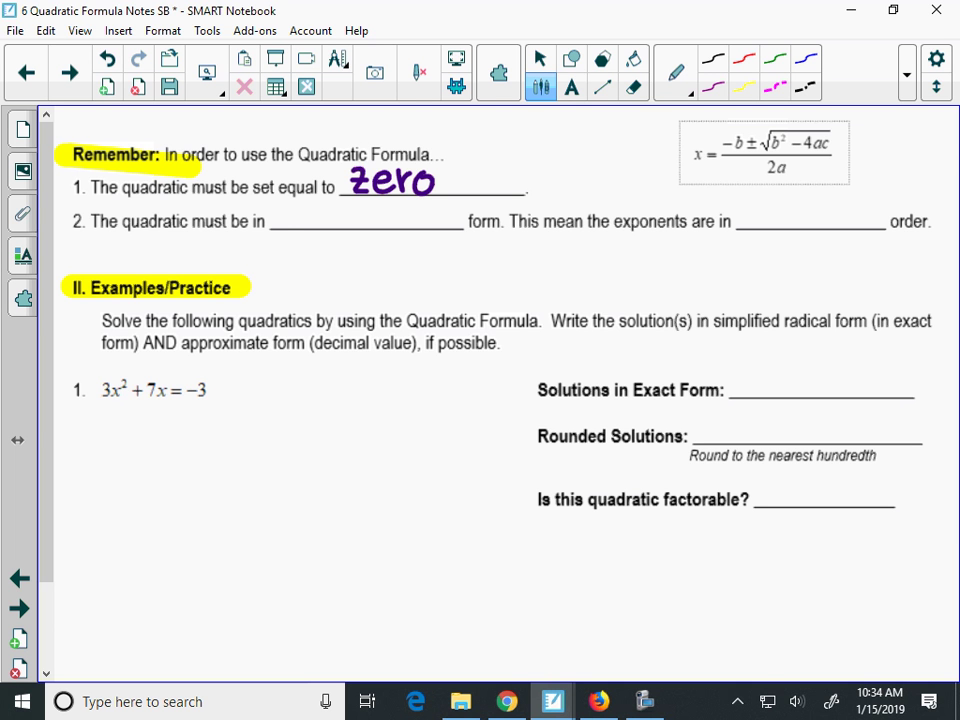
Fill the second reminder's two blanks in purple with "standard" and "descending"
mouse_move(298, 204)
mouse_down()
mouse_move(284, 224)
mouse_move(311, 226)
mouse_up()
drag(302, 210, 350, 226)
mouse_move(361, 211)
mouse_down()
mouse_move(368, 226)
mouse_move(398, 212)
mouse_move(418, 226)
mouse_up()
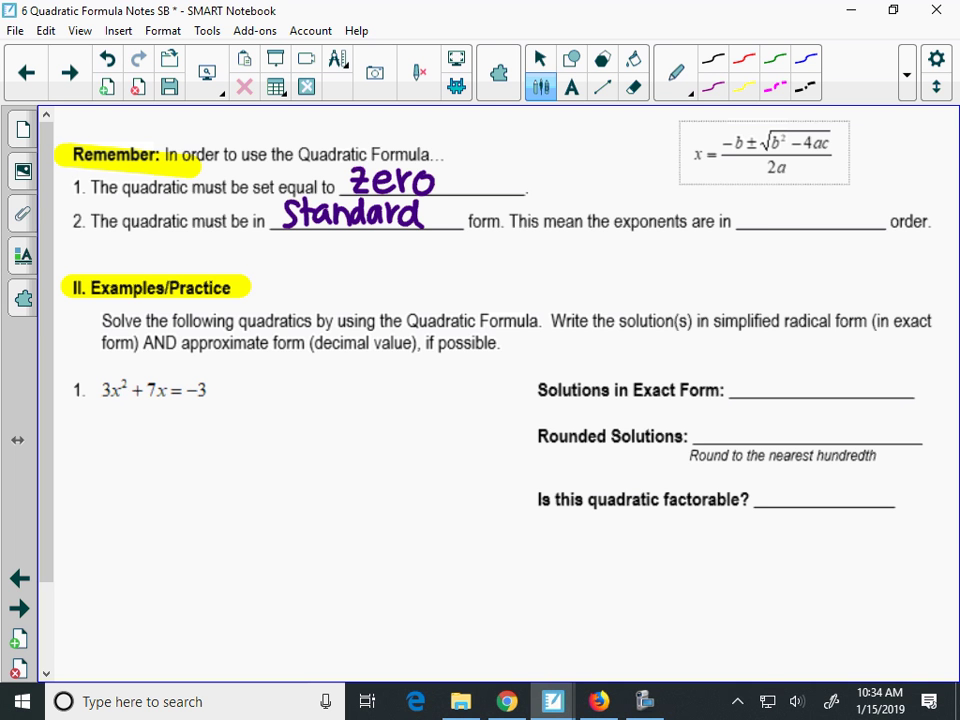
mouse_move(756, 212)
mouse_down()
mouse_move(760, 226)
mouse_move(795, 226)
mouse_up()
drag(803, 218, 880, 226)
mouse_move(884, 205)
mouse_down()
mouse_move(892, 200)
mouse_move(878, 243)
mouse_up()
Write the standard form expression "ax² + bx + c" in purple below the second reminder
mouse_move(690, 266)
mouse_down()
mouse_move(680, 266)
mouse_move(689, 291)
mouse_move(716, 291)
mouse_up()
mouse_move(716, 265)
mouse_down()
mouse_move(698, 291)
mouse_move(736, 258)
mouse_move(760, 273)
mouse_up()
mouse_move(750, 262)
mouse_down()
mouse_move(750, 286)
mouse_move(770, 290)
mouse_up()
mouse_move(770, 275)
mouse_down()
mouse_move(772, 290)
mouse_move(819, 290)
mouse_up()
mouse_move(819, 264)
mouse_down()
mouse_move(796, 290)
mouse_move(848, 273)
mouse_up()
mouse_move(837, 262)
mouse_down()
mouse_move(837, 285)
mouse_move(876, 286)
mouse_up()
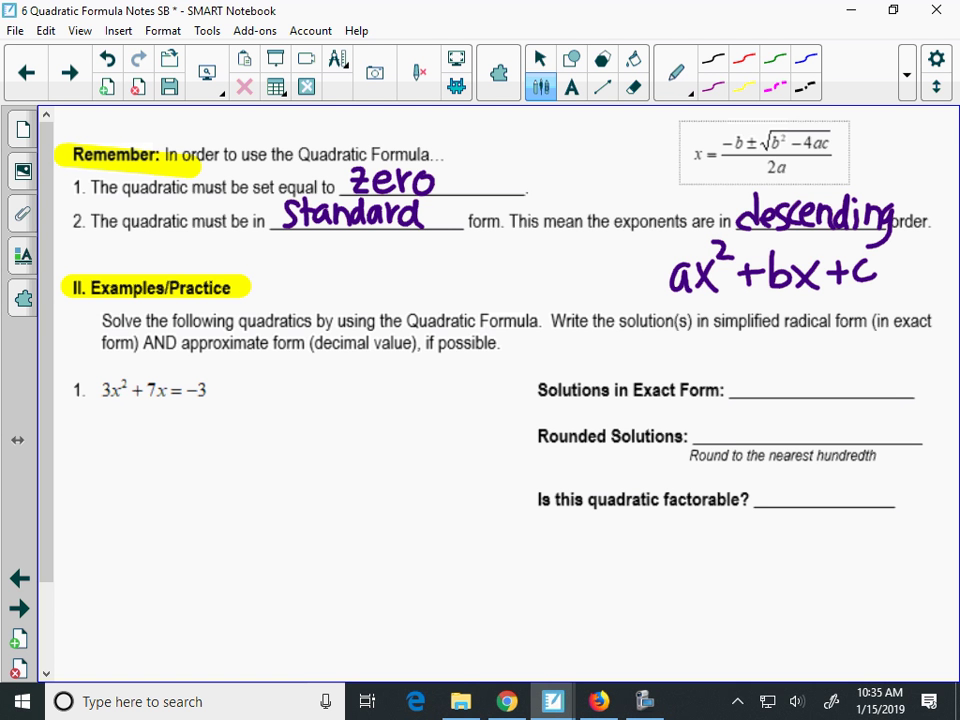
Show +3 under both sides of example 1's equation, cross out the −3, and write 0 above it in purple
mouse_move(197, 405)
mouse_down()
mouse_move(196, 423)
mouse_move(201, 413)
mouse_up()
mouse_move(205, 404)
mouse_down()
mouse_move(205, 422)
mouse_move(157, 420)
mouse_up()
drag(152, 412, 165, 422)
drag(211, 376, 195, 426)
mouse_move(206, 357)
mouse_down()
mouse_move(197, 368)
mouse_move(206, 357)
mouse_up()
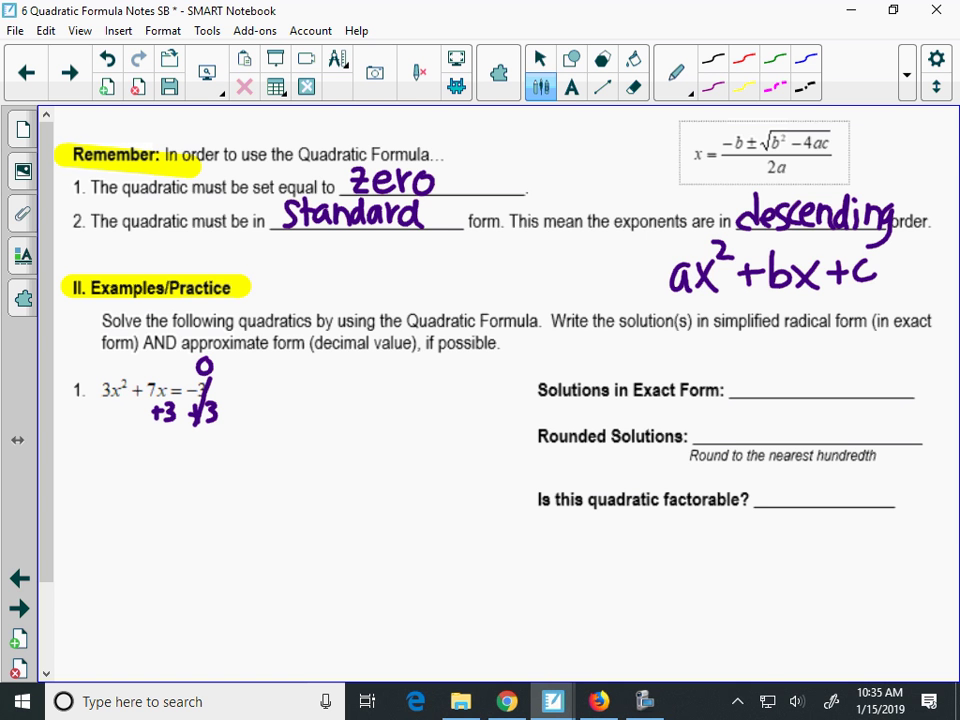
Write the rearranged equation "3x² + 7x + 3 = 0" in purple below example 1
mouse_move(98, 465)
mouse_down()
mouse_move(100, 492)
mouse_move(138, 497)
mouse_move(122, 498)
mouse_up()
drag(143, 460, 171, 492)
drag(162, 481, 229, 496)
mouse_move(229, 472)
mouse_down()
mouse_move(209, 497)
mouse_move(246, 492)
mouse_up()
mouse_move(239, 482)
mouse_down()
mouse_move(276, 476)
mouse_move(267, 494)
mouse_up()
mouse_move(298, 471)
mouse_down()
mouse_move(316, 471)
mouse_move(317, 484)
mouse_up()
drag(330, 460, 330, 460)
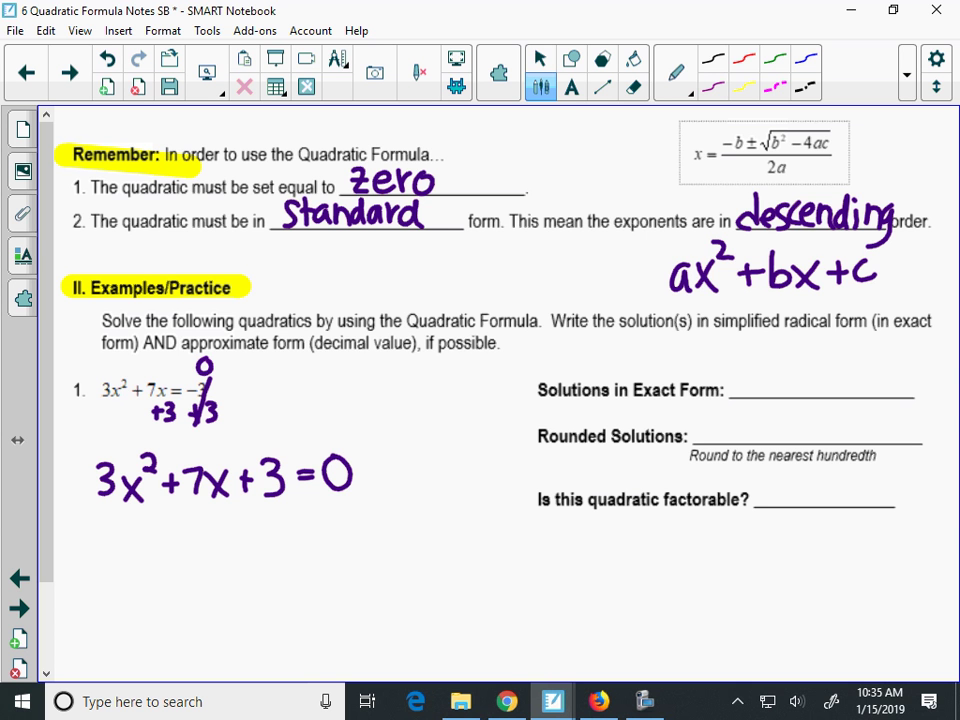
In pink, label the rearranged equation's coefficients a, b and c and draw a box around the printed quadratic formula
click(539, 58)
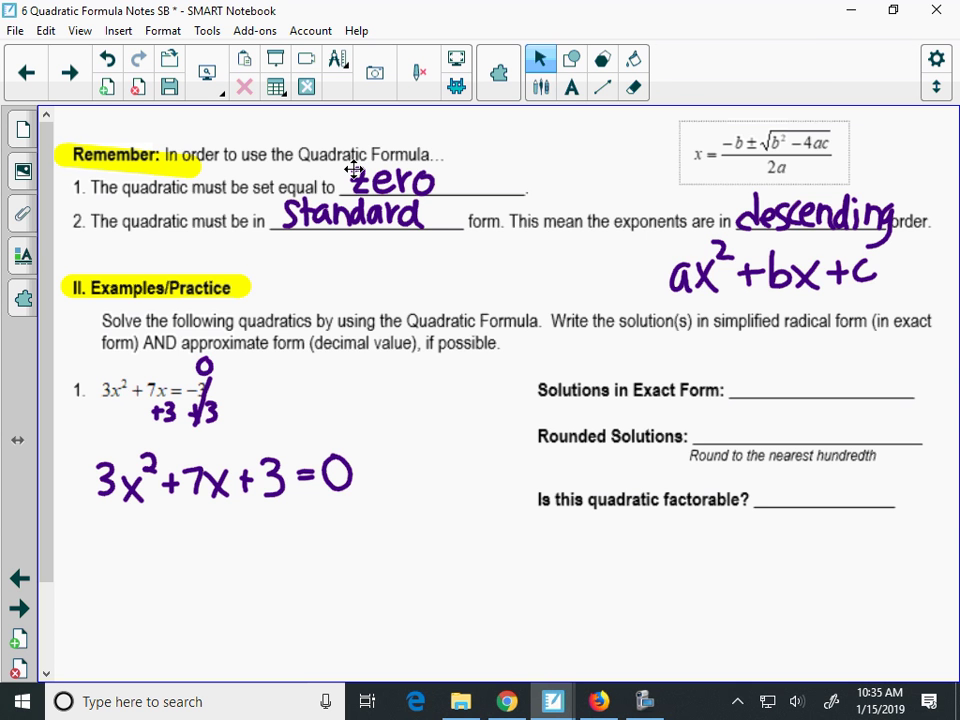
key(p)
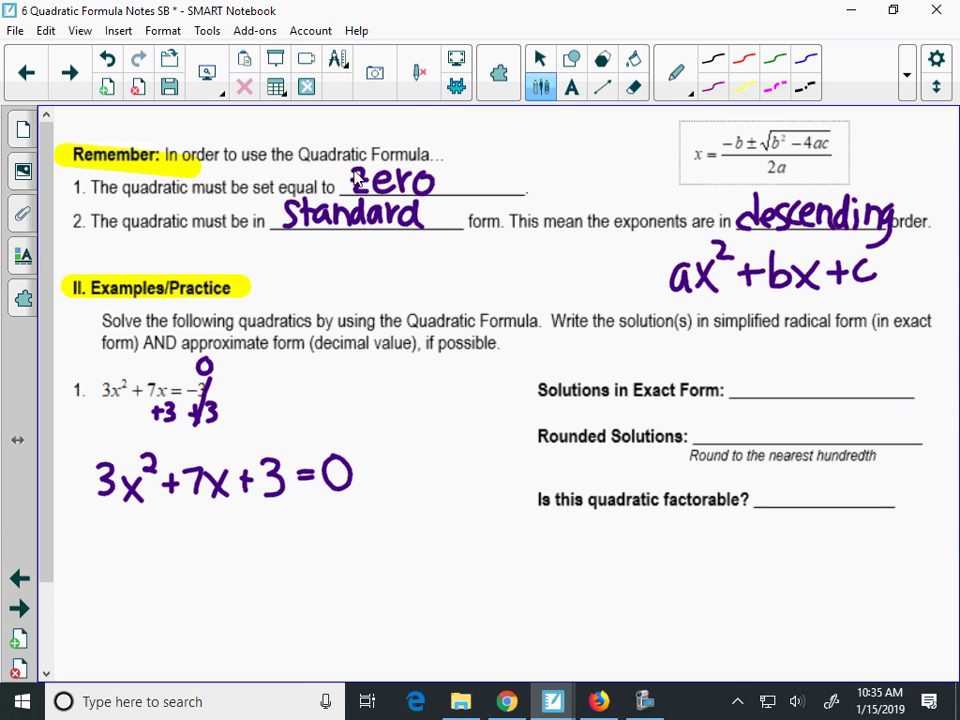
mouse_move(100, 507)
mouse_down()
mouse_move(94, 520)
mouse_move(103, 521)
mouse_up()
drag(183, 503, 188, 517)
drag(267, 506, 266, 520)
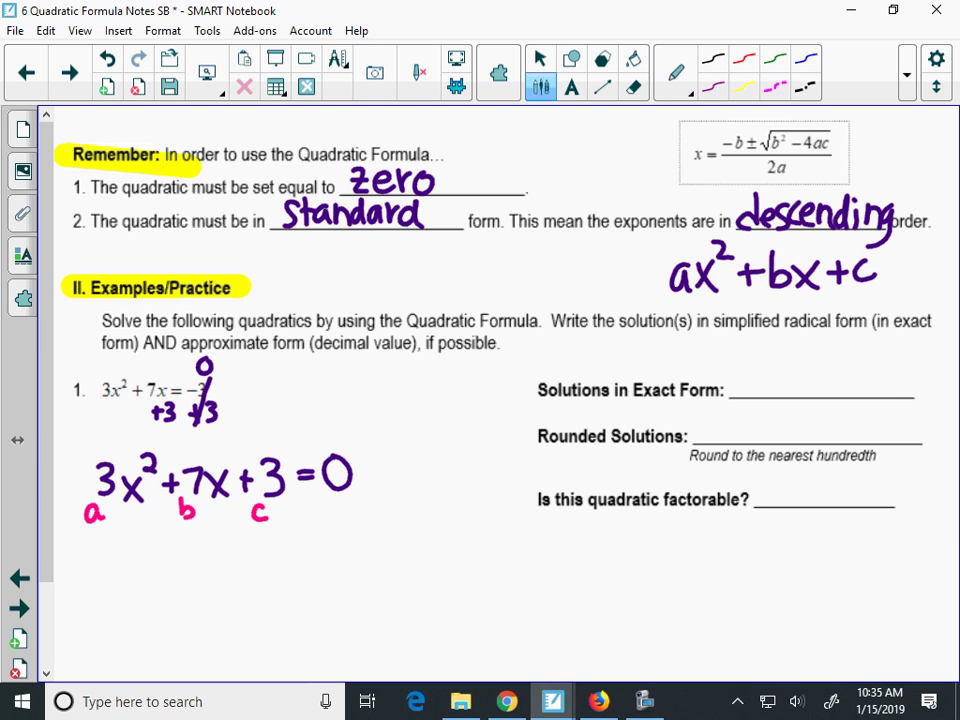
mouse_move(686, 182)
mouse_down()
mouse_move(681, 122)
mouse_move(852, 124)
mouse_move(755, 182)
mouse_move(684, 182)
mouse_up()
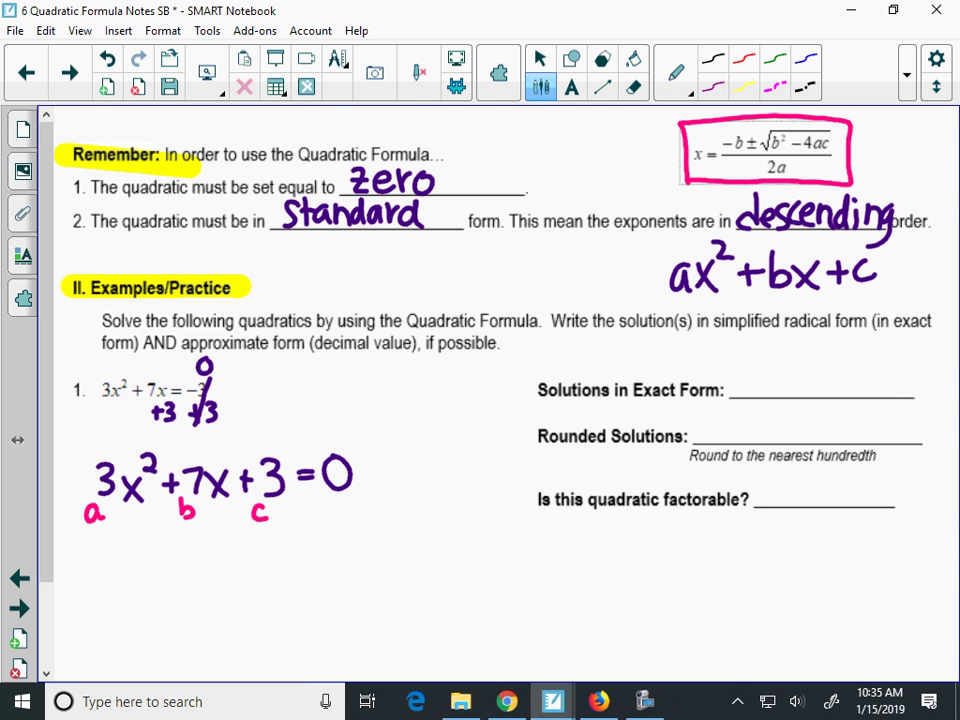
Write the substituted formula x = (−7 ± √((7)² − 4(3)(3))) / 2(3) in pink below the labeled equation
mouse_move(110, 584)
mouse_down()
mouse_move(132, 616)
mouse_move(110, 617)
mouse_up()
mouse_move(138, 592)
mouse_down()
mouse_move(156, 591)
mouse_move(157, 603)
mouse_up()
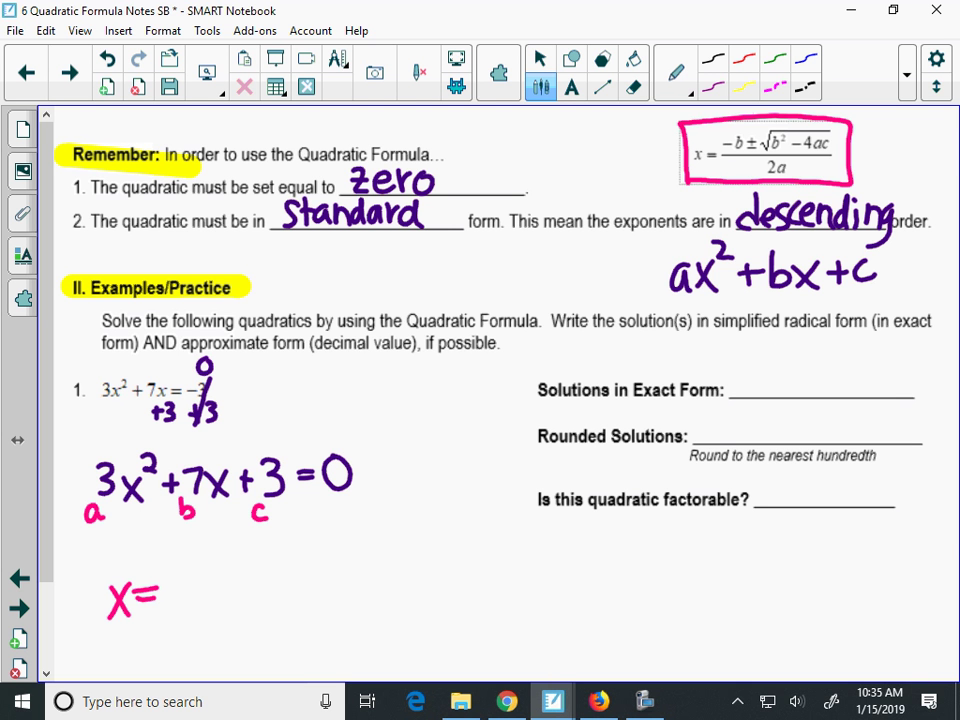
mouse_move(173, 568)
mouse_down()
mouse_move(186, 567)
mouse_move(207, 589)
mouse_move(284, 589)
mouse_up()
drag(304, 582, 386, 580)
drag(306, 582, 282, 588)
mouse_move(242, 546)
mouse_down()
mouse_move(242, 564)
mouse_move(250, 555)
mouse_up()
mouse_move(234, 569)
mouse_down()
mouse_move(270, 576)
mouse_move(449, 523)
mouse_up()
drag(386, 579, 457, 576)
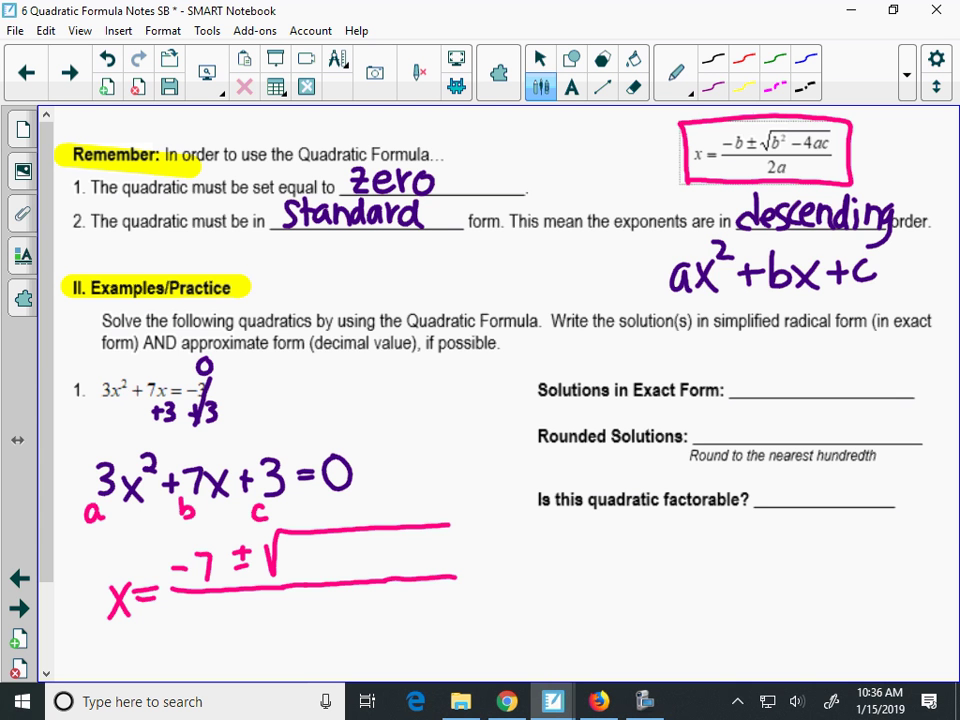
mouse_move(293, 528)
mouse_down()
mouse_move(291, 560)
mouse_move(302, 548)
mouse_move(316, 560)
mouse_move(341, 537)
mouse_move(358, 558)
mouse_move(381, 562)
mouse_move(377, 574)
mouse_move(399, 561)
mouse_move(449, 570)
mouse_up()
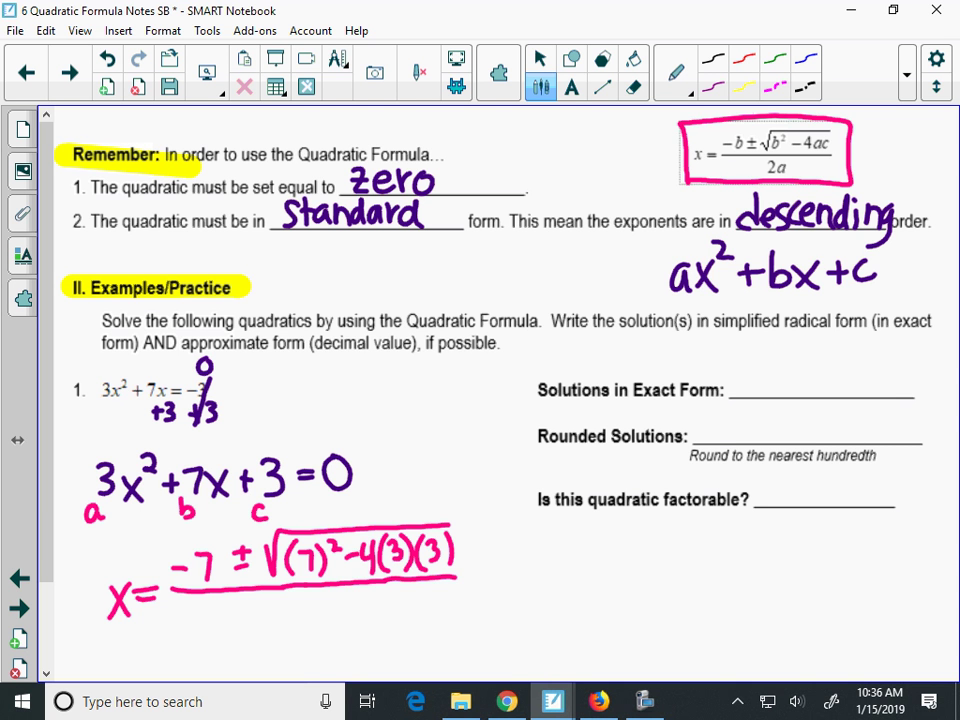
mouse_move(268, 606)
mouse_down()
mouse_move(286, 634)
mouse_move(326, 632)
mouse_up()
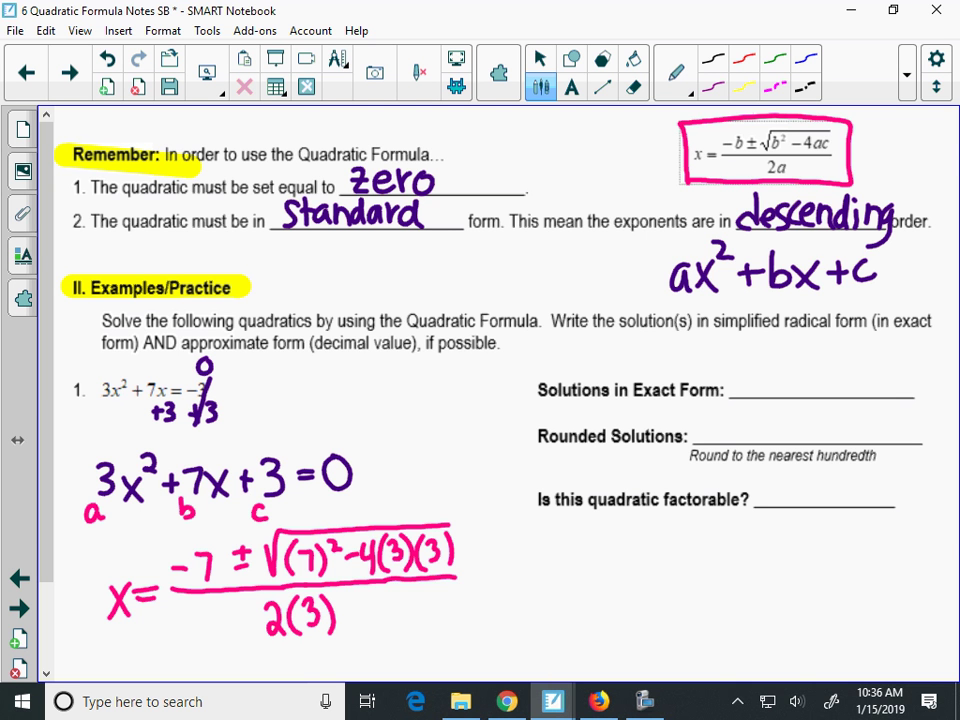
Beside the substituted formula, write "= −7 ± √" in pink over a fraction bar, with the radical left empty
drag(472, 574, 489, 573)
mouse_move(472, 583)
mouse_down()
mouse_move(550, 571)
mouse_move(688, 573)
mouse_up()
mouse_move(512, 545)
mouse_down()
mouse_move(534, 556)
mouse_move(563, 545)
mouse_up()
click(563, 523)
drag(555, 536, 572, 535)
drag(555, 550, 574, 549)
mouse_move(587, 529)
mouse_down()
mouse_move(593, 559)
mouse_move(678, 516)
mouse_up()
Highlight the expression (7)² − 4(3)(3) under the radical in yellow
click(539, 58)
click(541, 87)
click(714, 59)
mouse_move(460, 538)
mouse_down()
mouse_move(285, 545)
mouse_move(455, 565)
mouse_up()
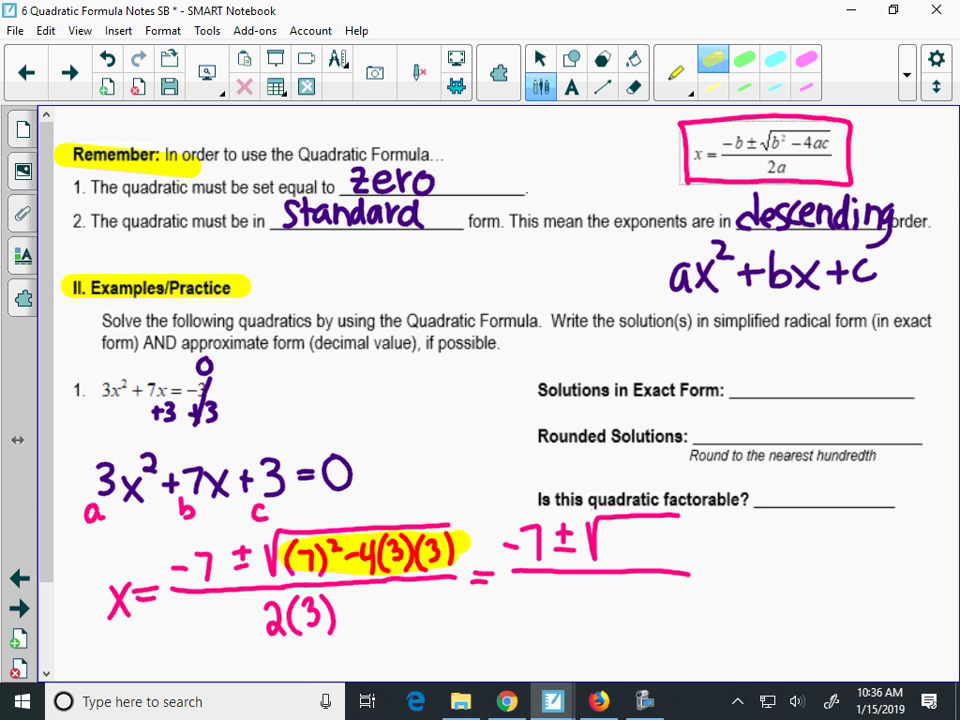
Switch to the Desmos calculator and clear the previous expression so the first line is ready for entry
key(alt+Tab)
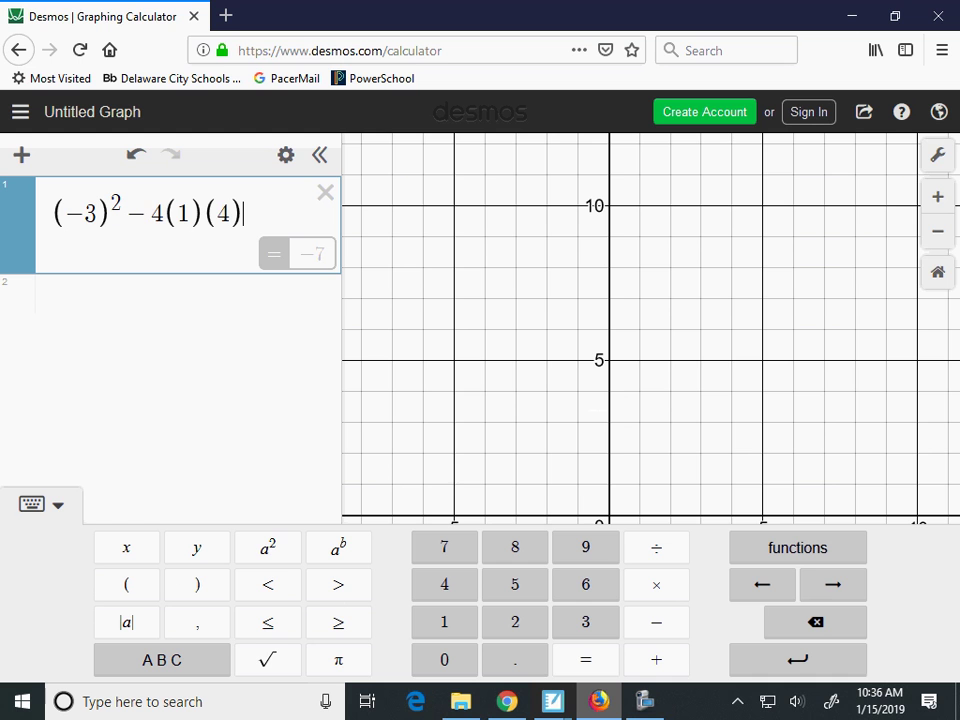
click(325, 196)
click(82, 202)
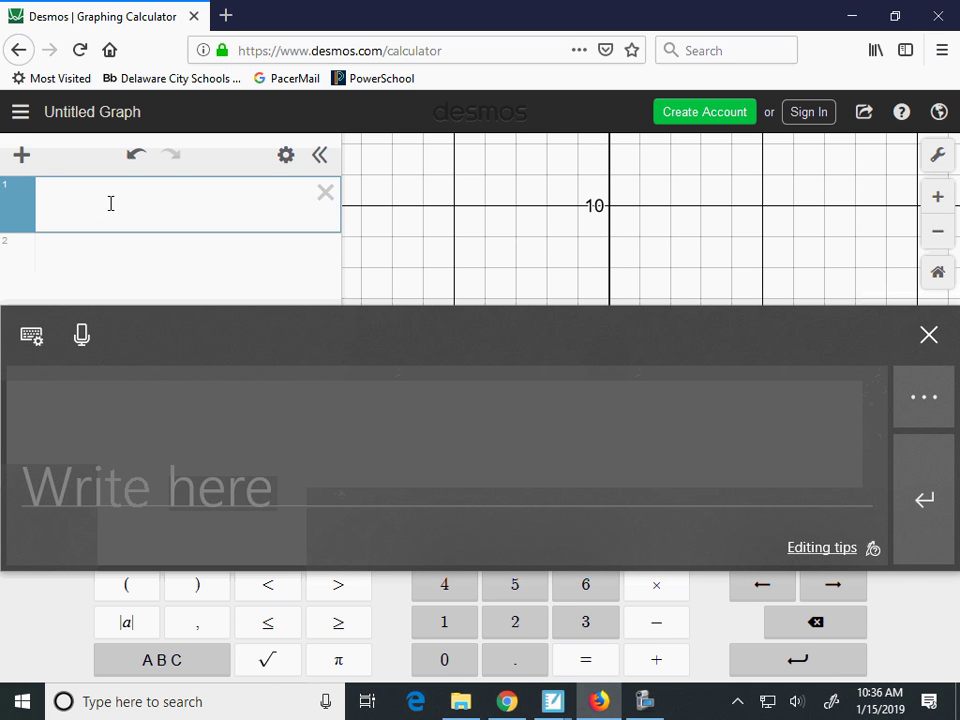
click(111, 203)
Evaluate (7)² − 4(3)(3) in the calculator's first line
click(130, 590)
click(440, 552)
click(263, 549)
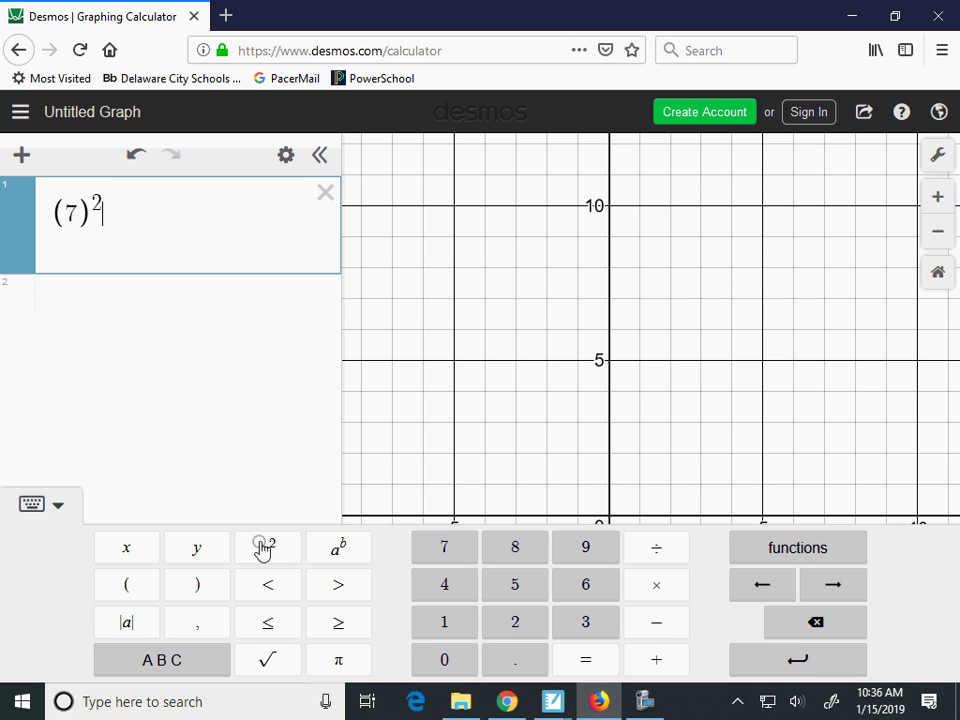
click(656, 624)
click(444, 590)
click(128, 595)
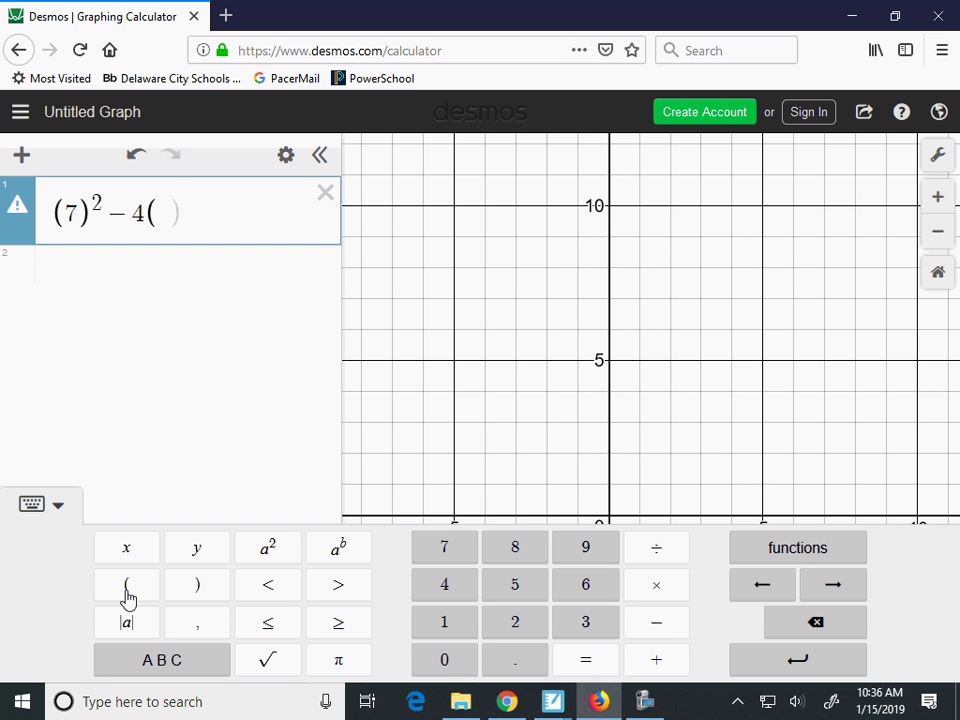
click(579, 628)
text()()
click(121, 595)
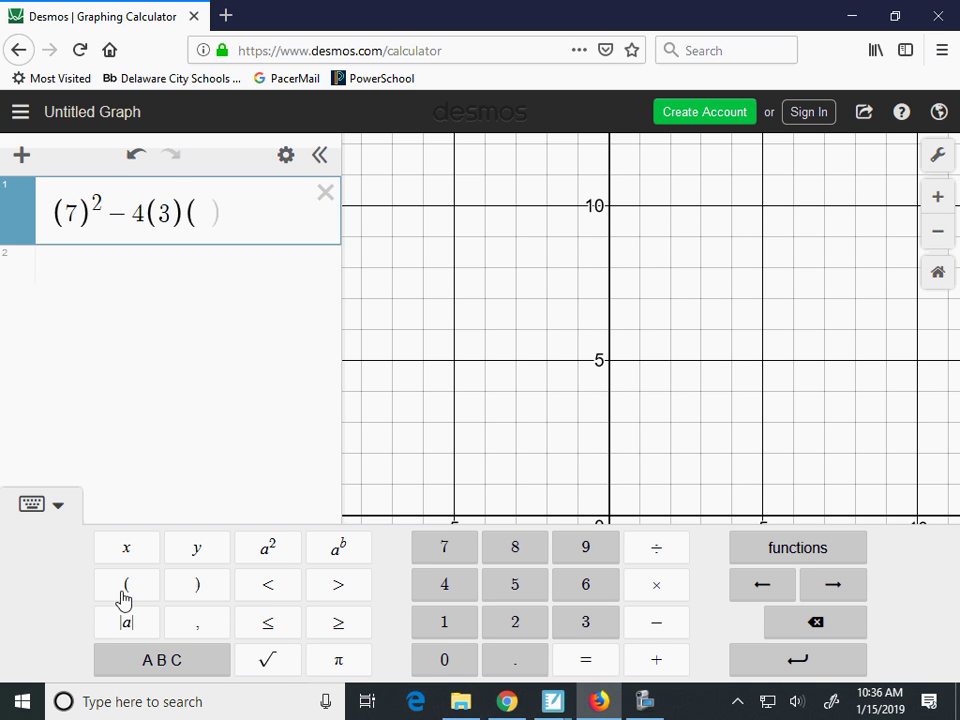
click(581, 626)
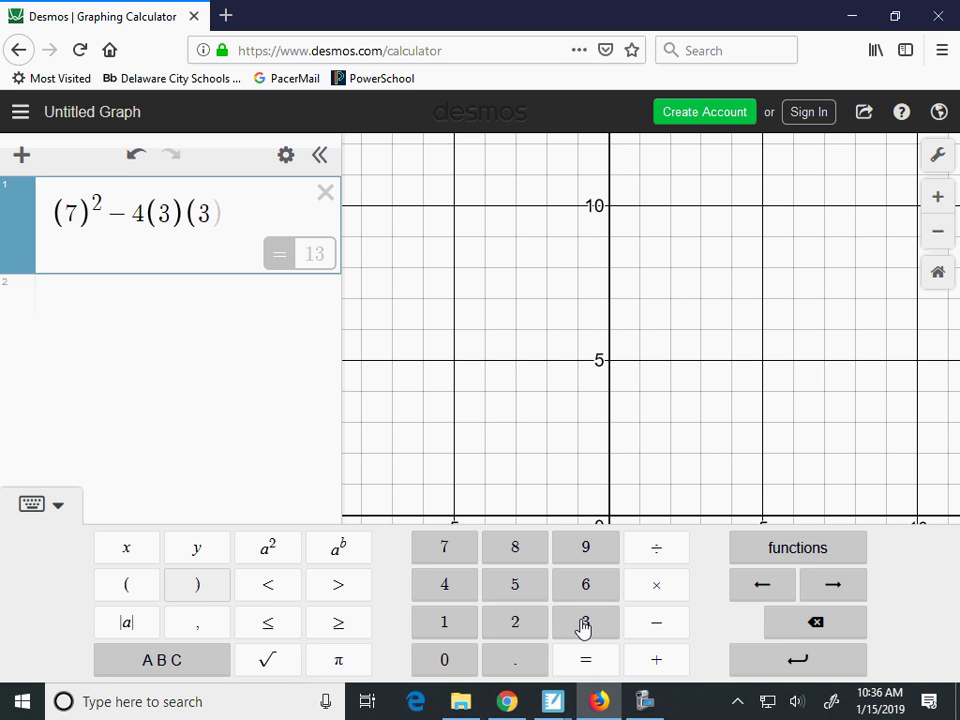
click(206, 588)
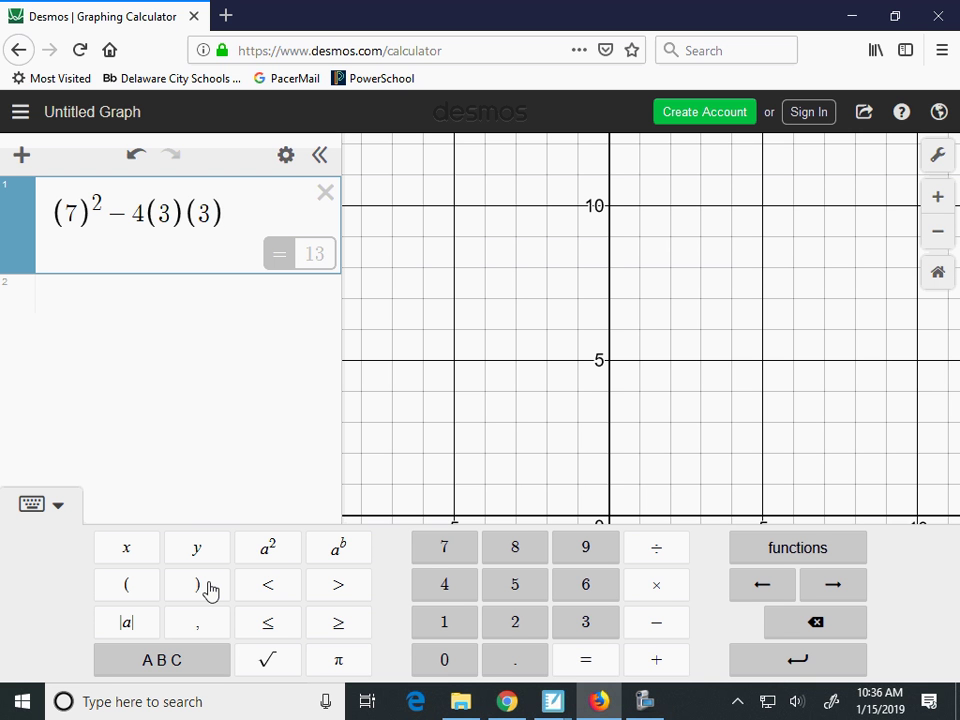
Return to SMART Notebook, complete the second fraction in pink as (−7 ± √13) / 6, and highlight √13 in yellow
click(552, 701)
click(756, 607)
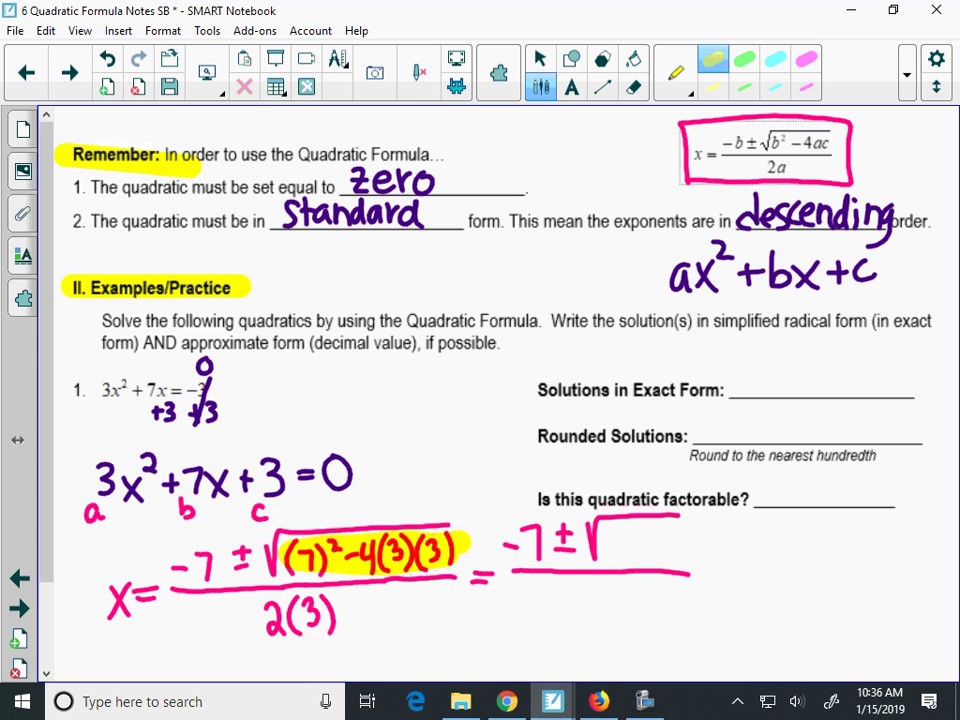
mouse_move(622, 525)
mouse_down()
mouse_move(619, 553)
mouse_move(634, 550)
mouse_up()
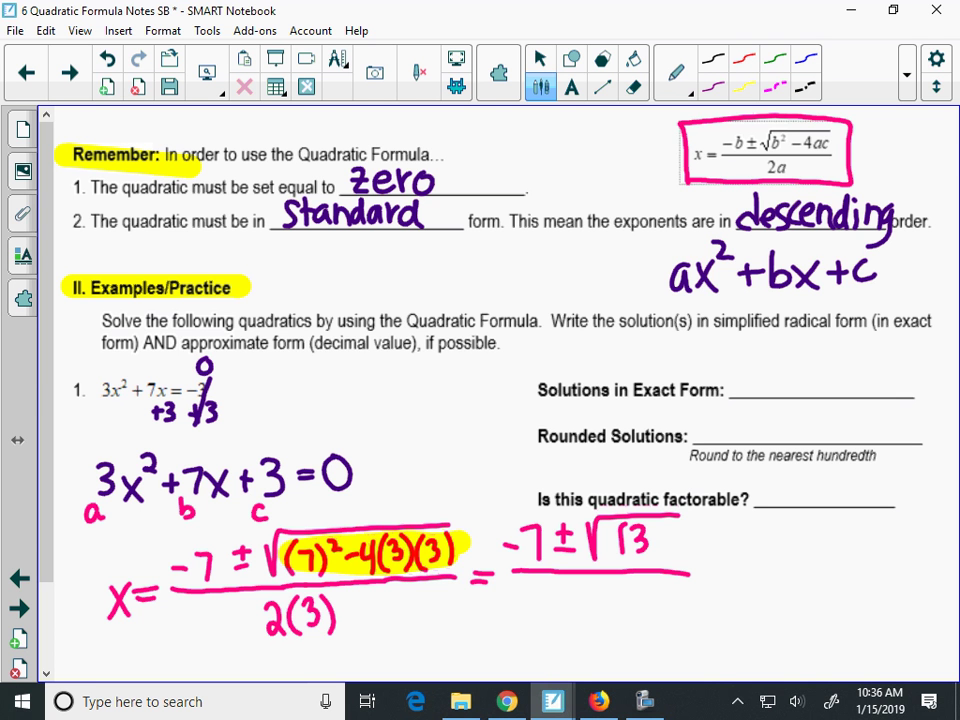
drag(582, 587, 567, 603)
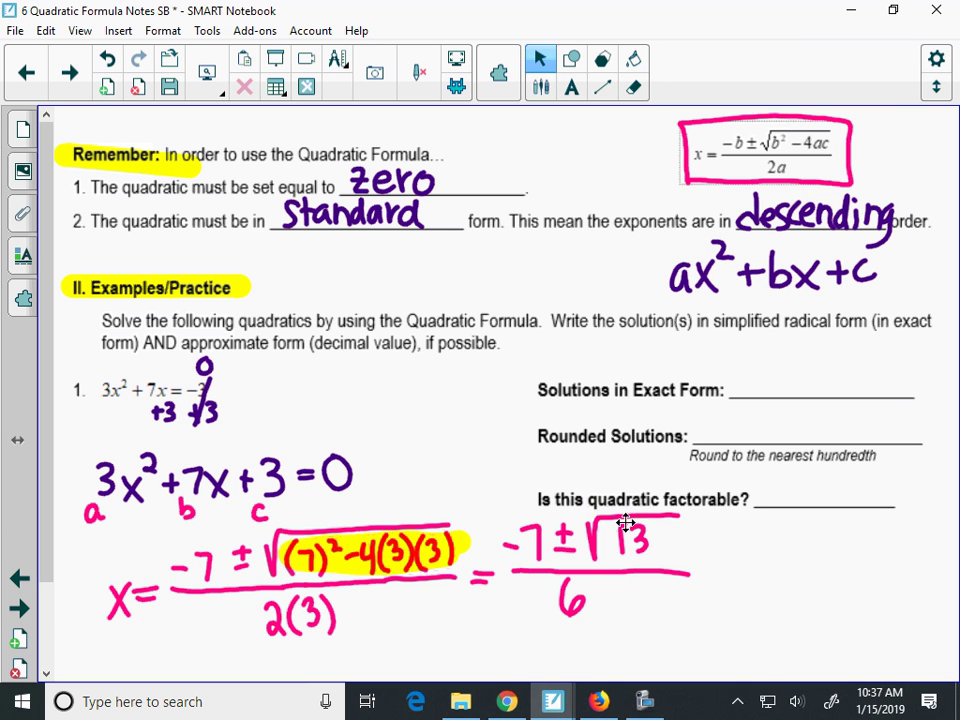
click(541, 87)
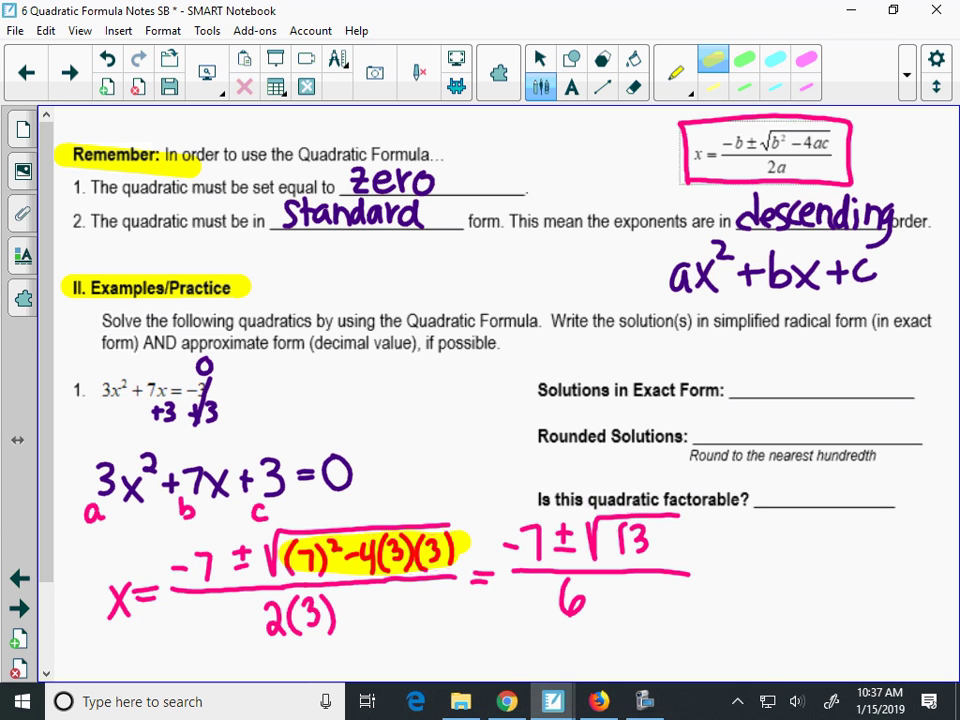
drag(582, 545, 666, 524)
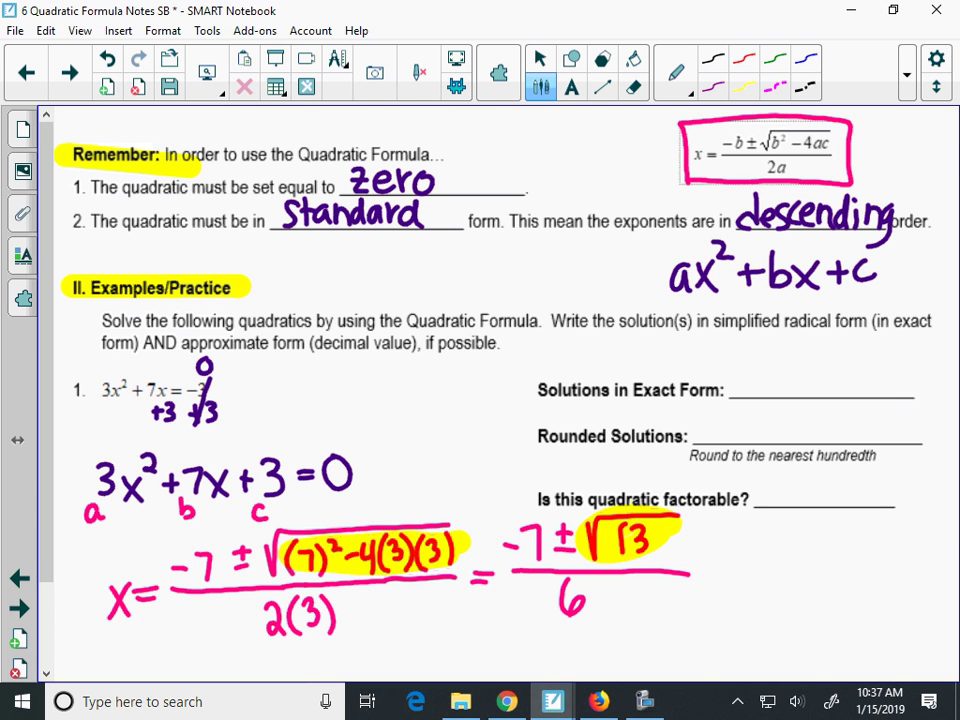
Fill the "Solutions in Exact Form" blank with x = (−7 ± √13) / 6 in purple and strike out the Rounded Solutions line with a wavy stroke
drag(733, 370, 750, 397)
mouse_move(749, 369)
mouse_down()
mouse_move(733, 398)
mouse_move(773, 377)
mouse_up()
drag(754, 389, 774, 388)
mouse_move(778, 343)
mouse_down()
mouse_move(803, 352)
mouse_move(799, 360)
mouse_up()
mouse_move(824, 333)
mouse_down()
mouse_move(824, 350)
mouse_move(835, 342)
mouse_up()
mouse_move(814, 354)
mouse_down()
mouse_move(888, 334)
mouse_move(853, 356)
mouse_move(888, 364)
mouse_move(833, 383)
mouse_up()
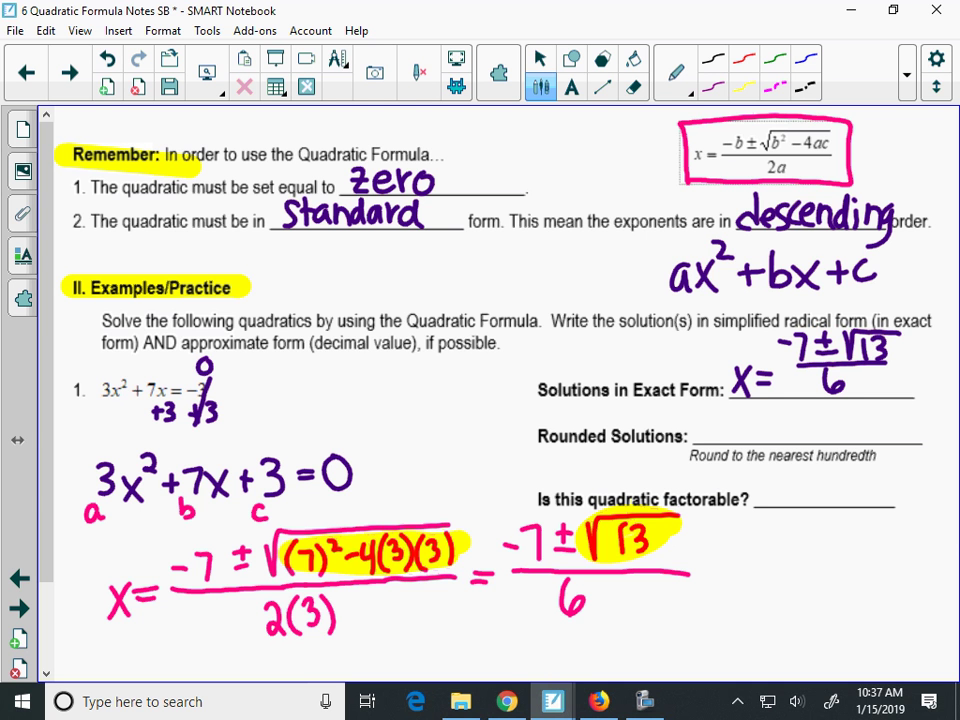
mouse_move(550, 430)
mouse_down()
mouse_move(584, 445)
mouse_move(925, 438)
mouse_up()
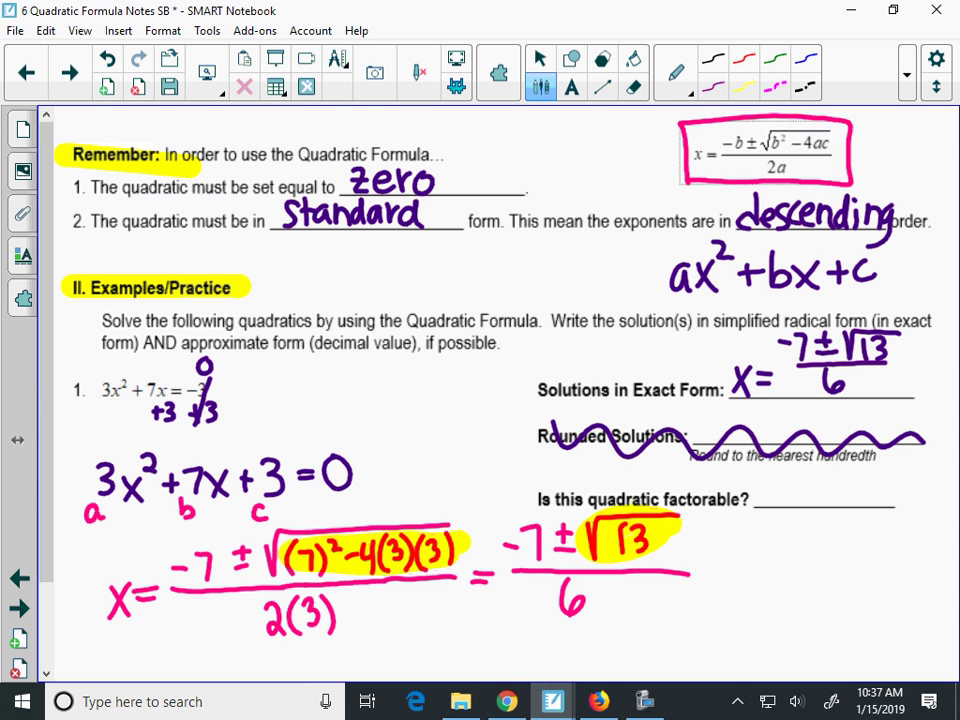